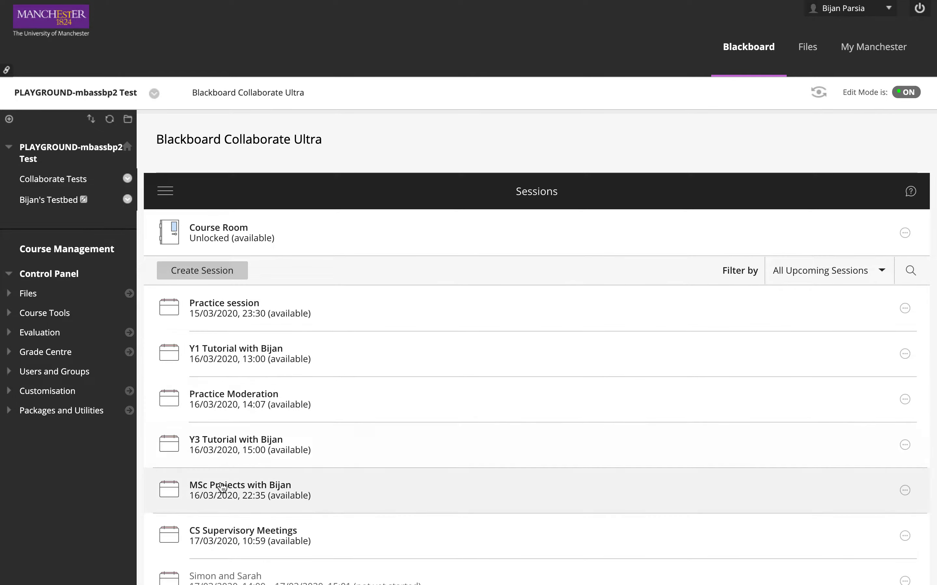
# - Create a new session named "Test Session"
pyautogui.click(215, 273)
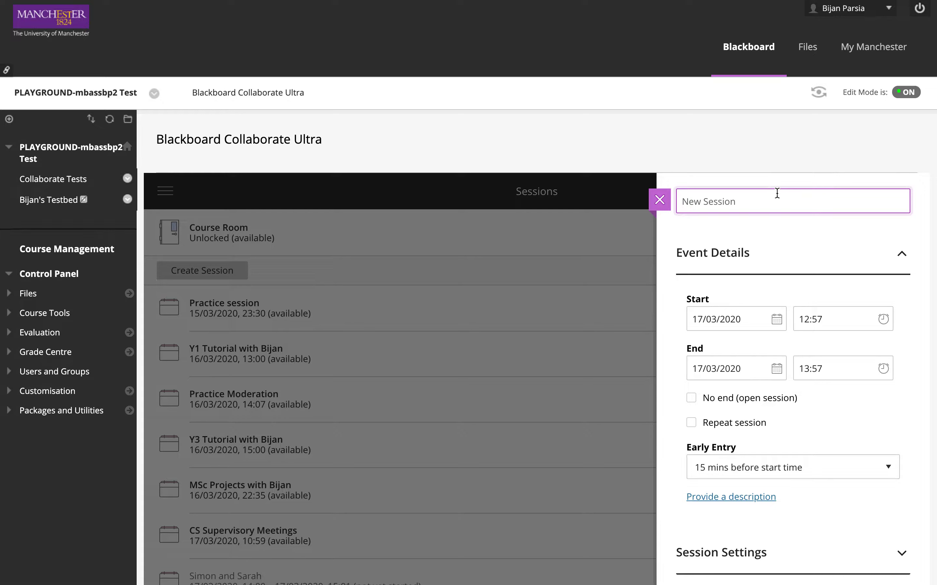
pyautogui.write('Test Session')
pyautogui.press('Return')
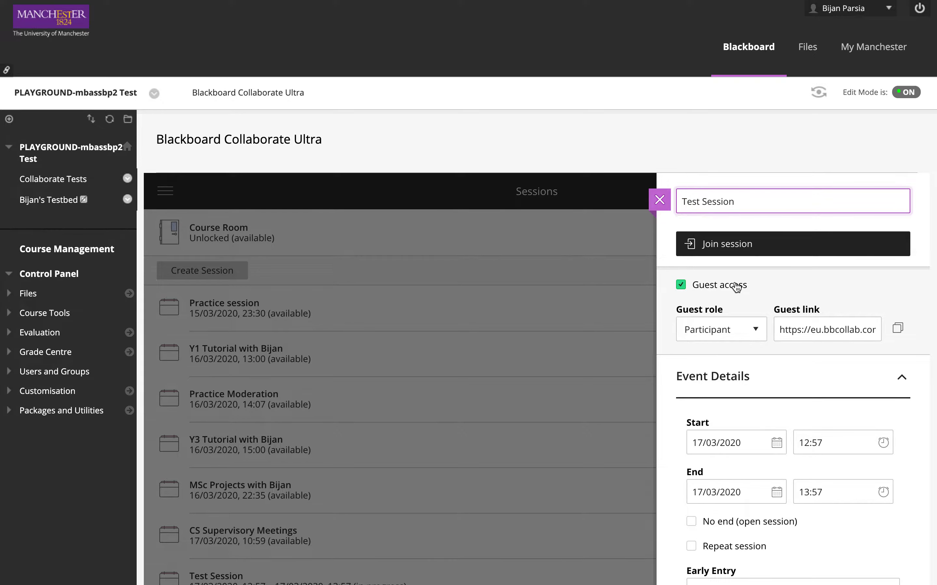
# - Set the guest role of Test Session to Presenter and review the other available roles
pyautogui.click(759, 326)
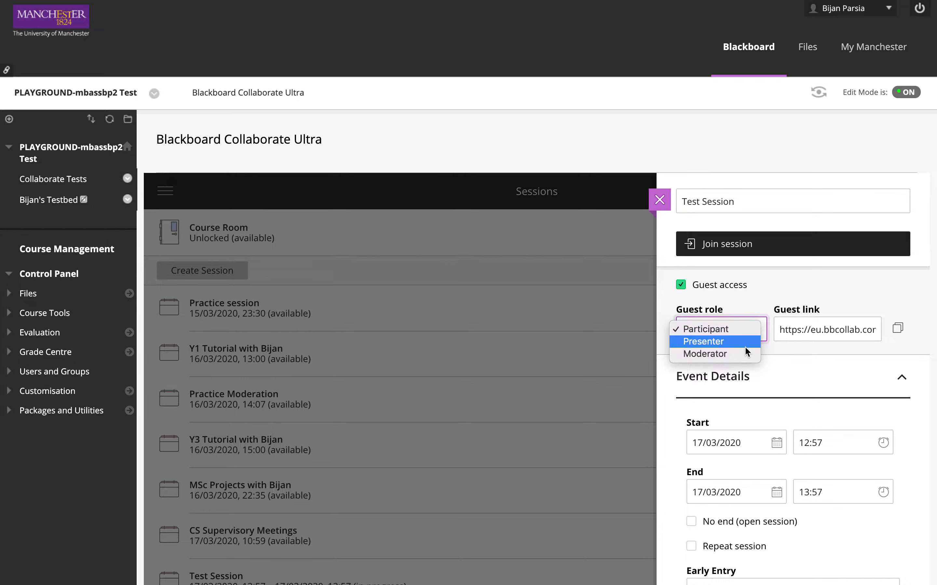
pyautogui.click(746, 347)
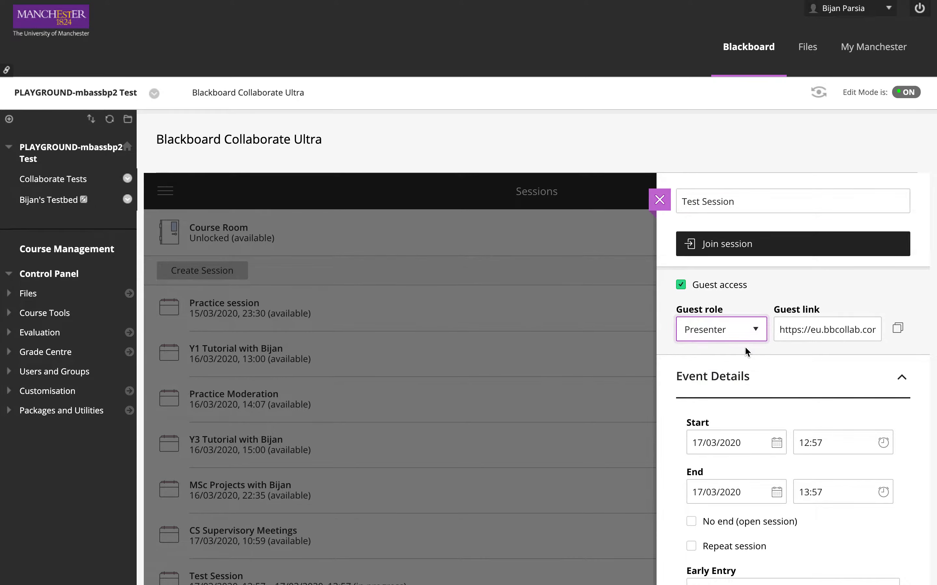
pyautogui.click(751, 331)
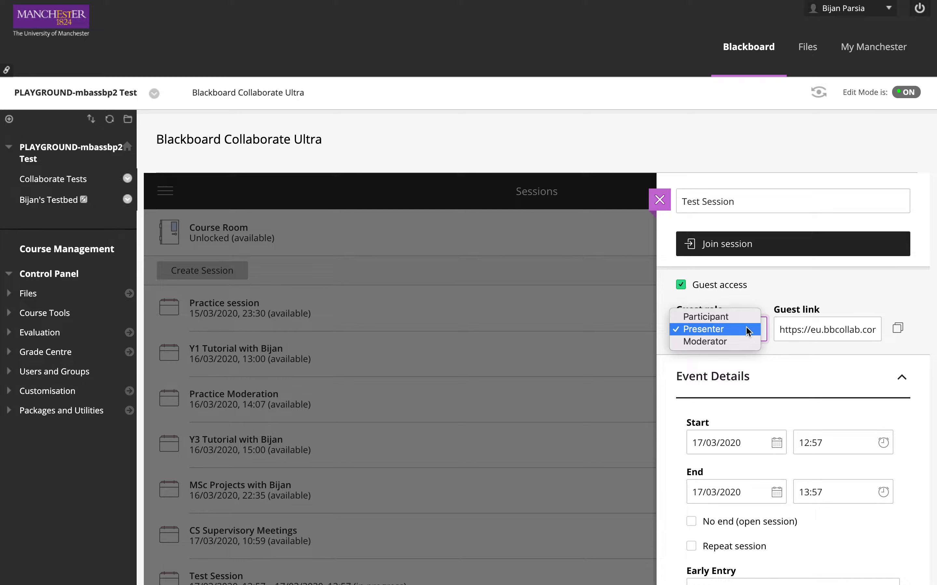
pyautogui.click(747, 331)
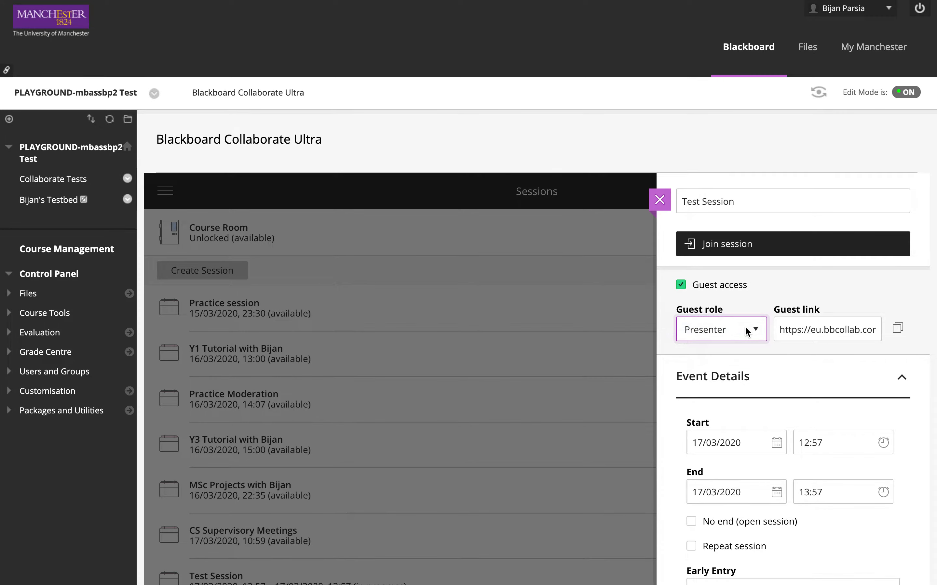
pyautogui.click(748, 330)
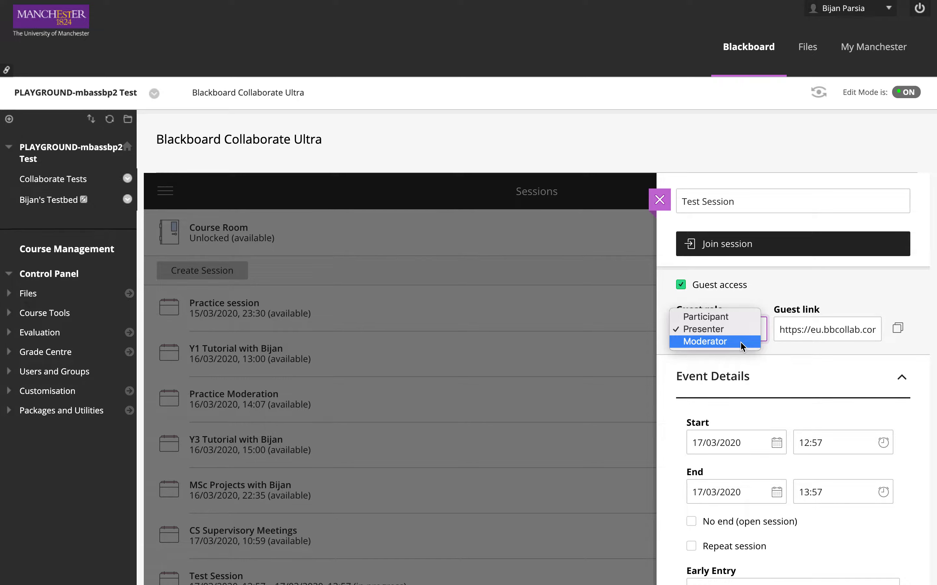
pyautogui.click(743, 332)
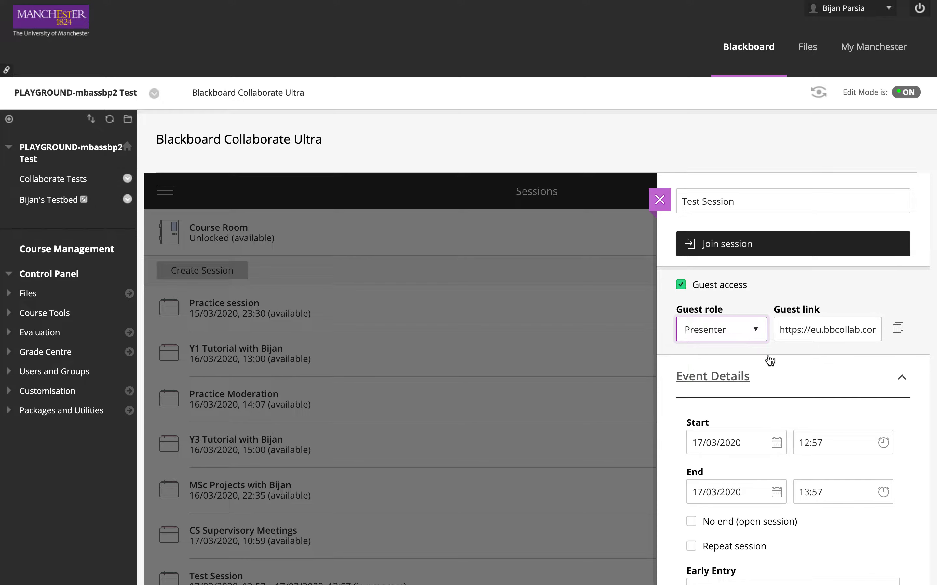
# - Set early entry to 45 mins before start time and make the session open with no end
pyautogui.scroll(-4, 767, 360)
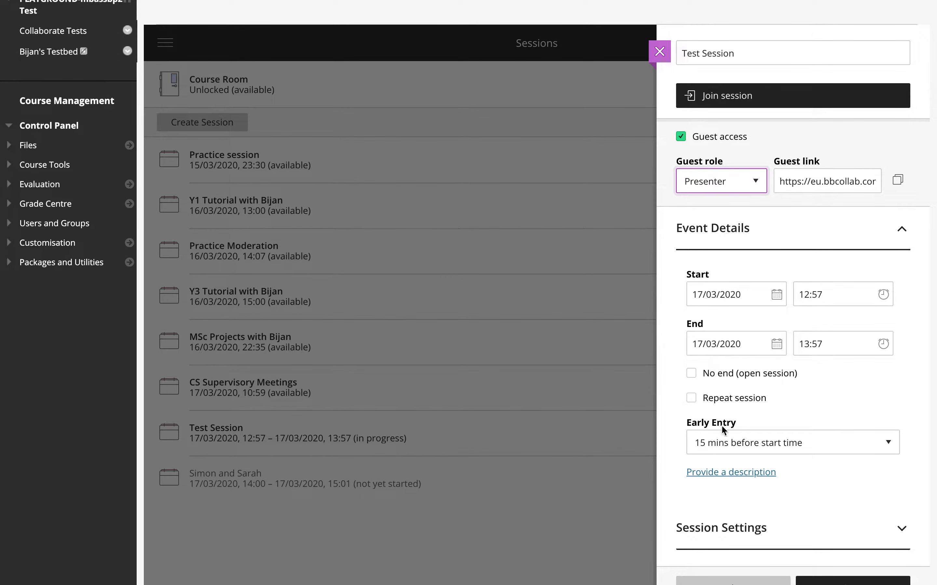
pyautogui.click(725, 442)
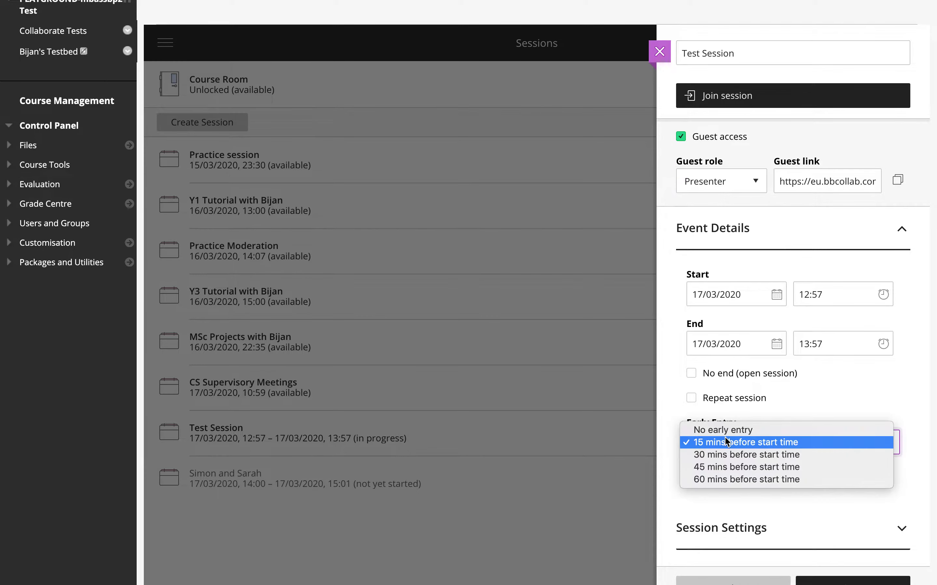
pyautogui.click(720, 468)
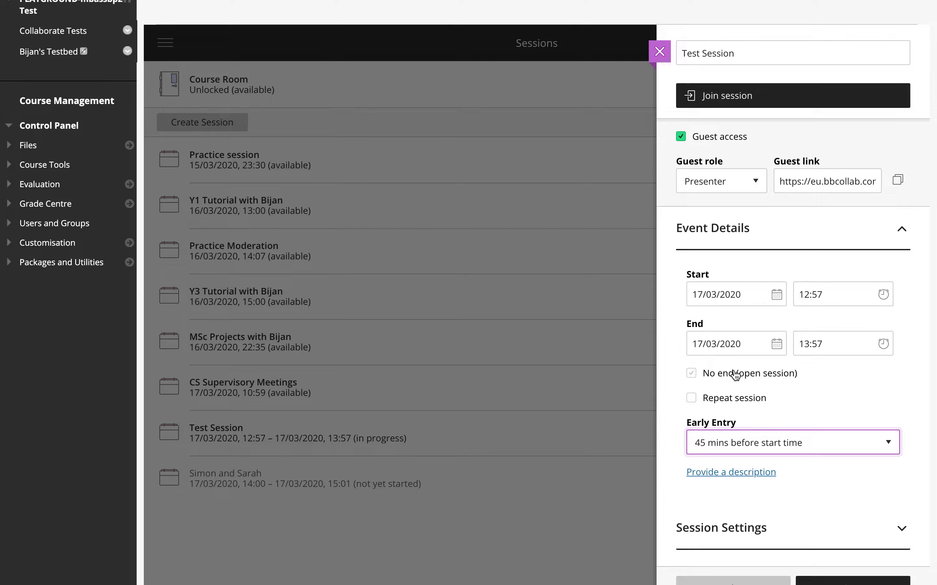
pyautogui.click(735, 374)
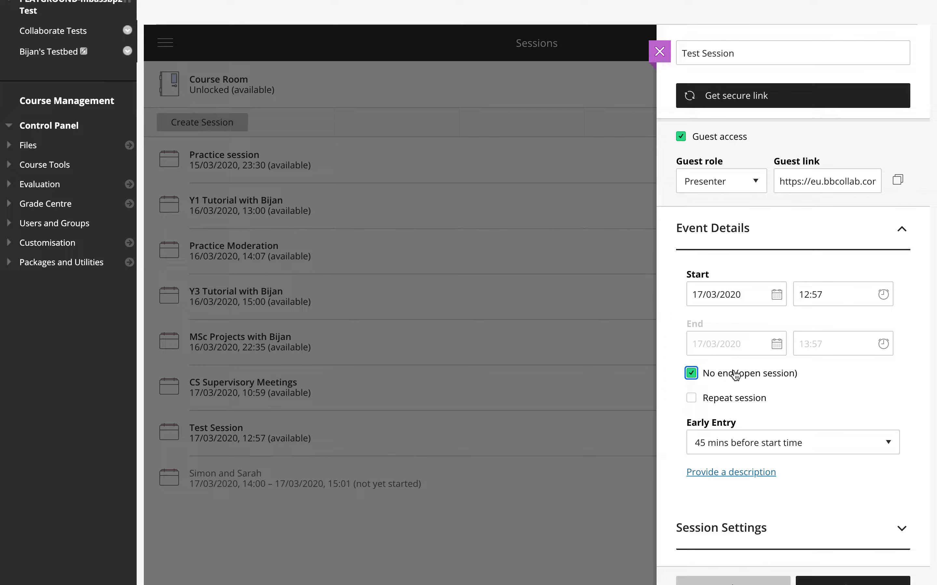
# - Allow recording downloads in the session settings of Test Session
pyautogui.scroll(-2, 924, 473)
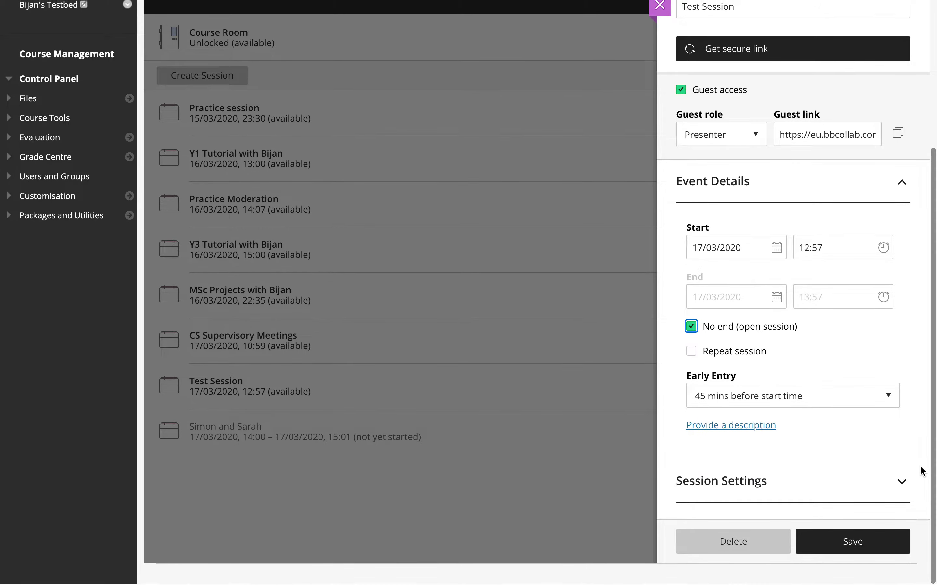
pyautogui.click(902, 487)
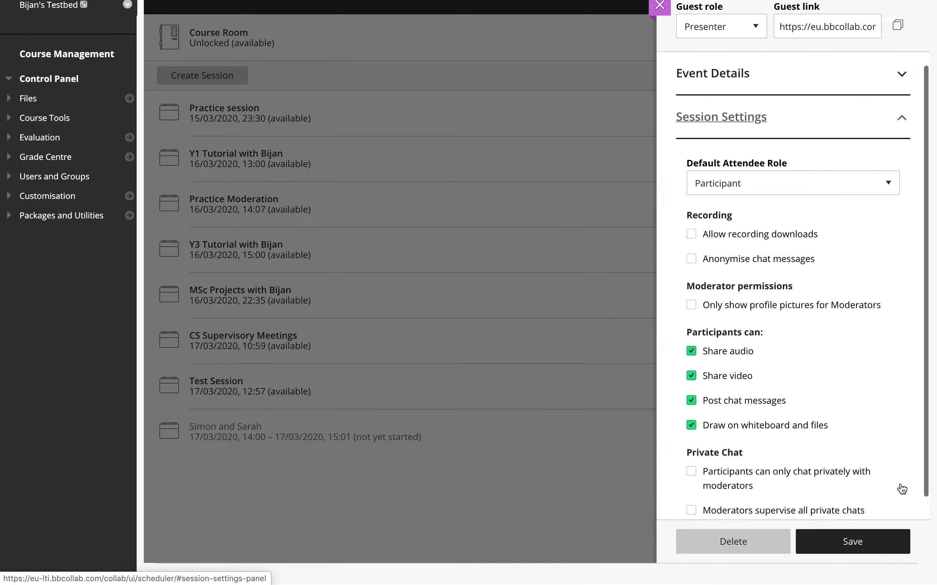
pyautogui.click(748, 243)
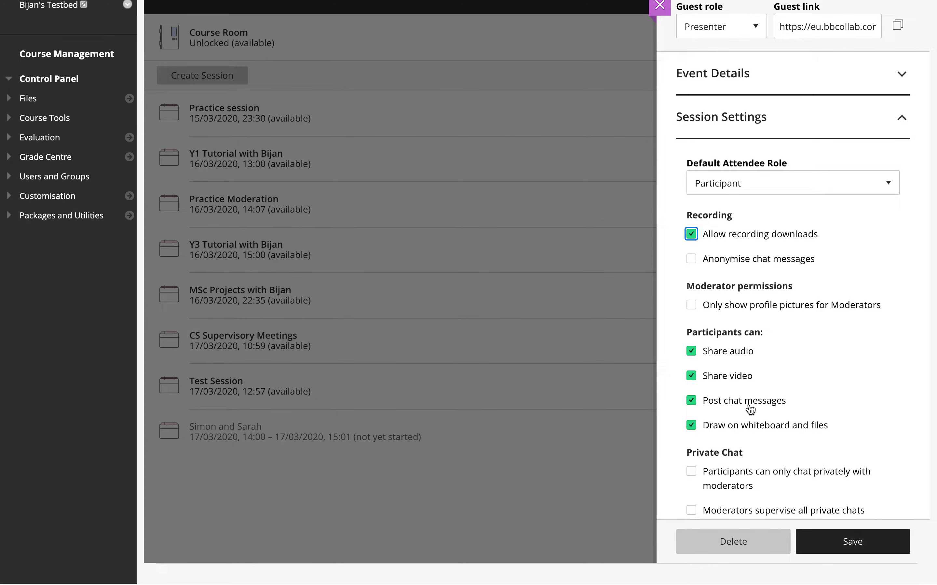
# - Copy the guest link of Test Session and save the session
pyautogui.scroll(2, 860, 376)
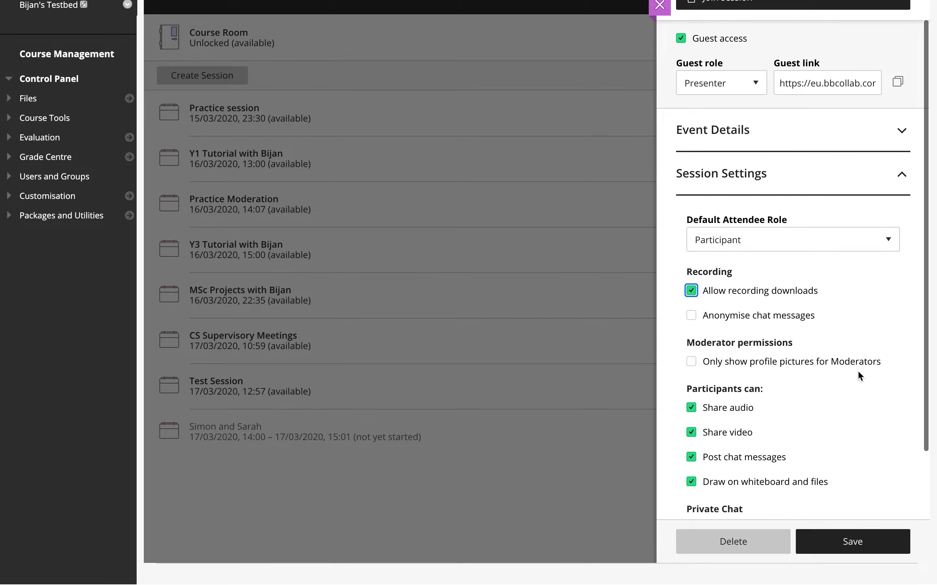
pyautogui.scroll(2, 859, 377)
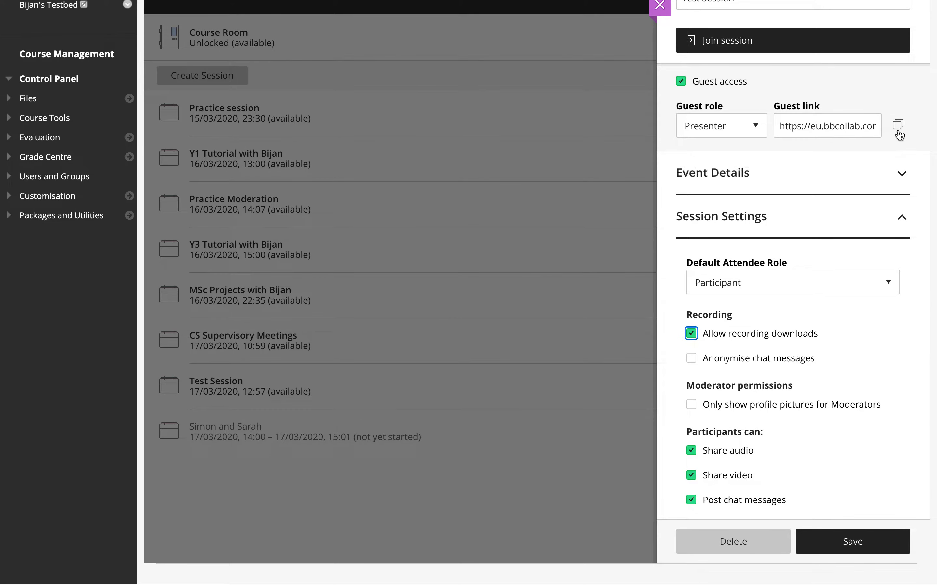
pyautogui.click(898, 129)
pyautogui.click(833, 544)
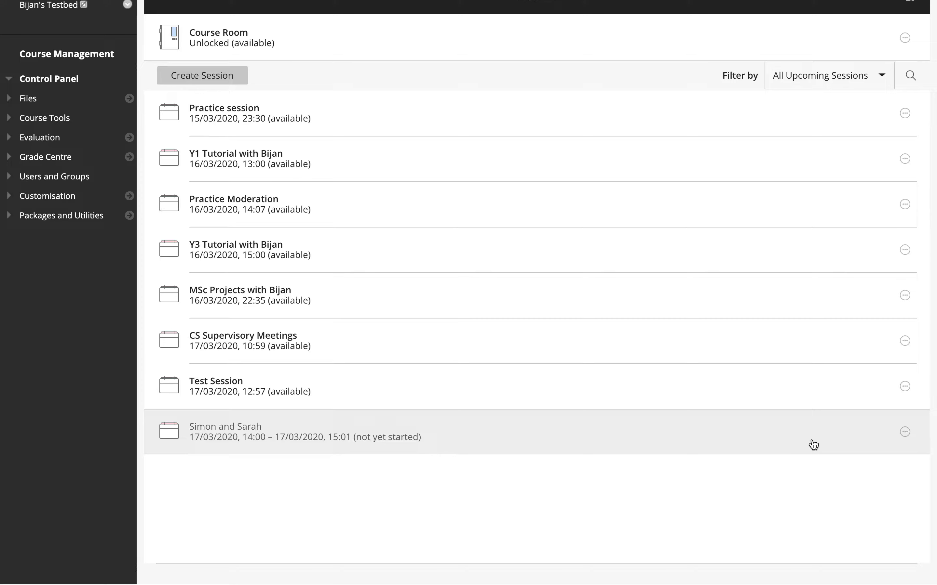
# - Join Test Session from the session list and review the options in its session menu
pyautogui.click(906, 389)
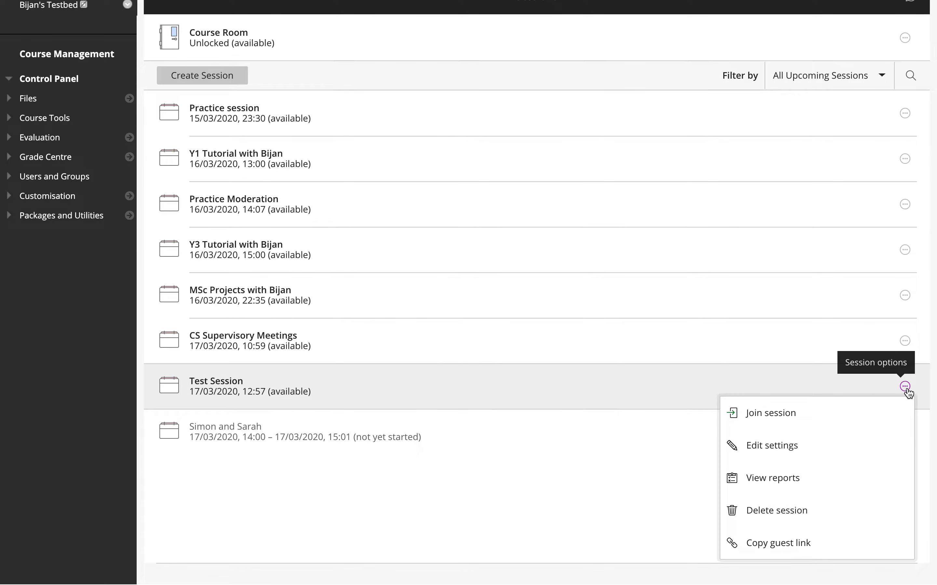
pyautogui.click(880, 417)
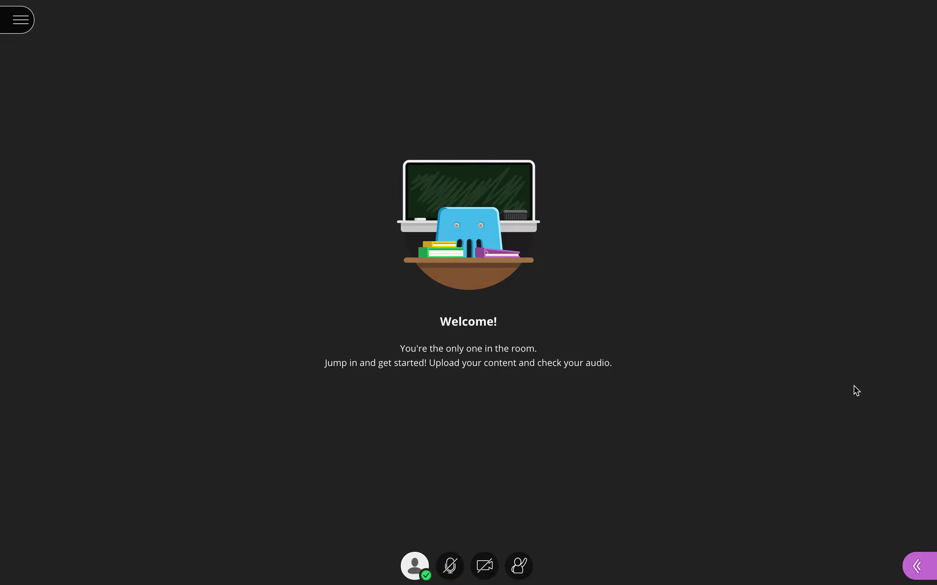
pyautogui.click(29, 28)
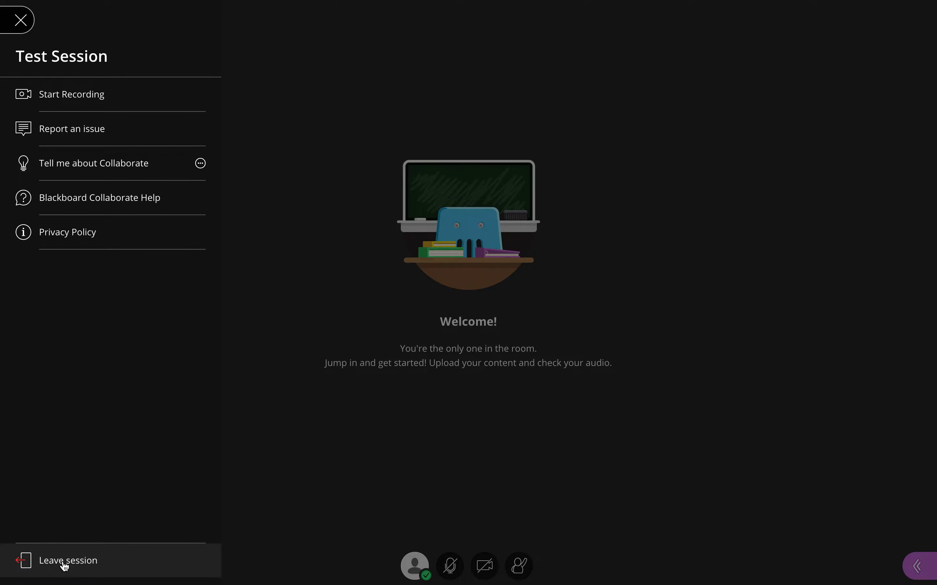
pyautogui.click(21, 21)
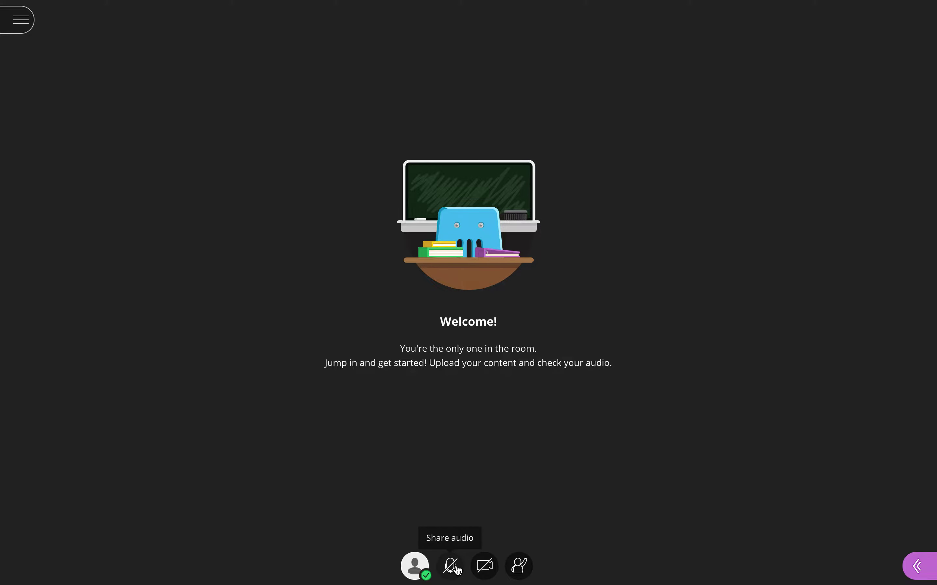
# - Start sharing the camera video in the session after previewing it
pyautogui.click(485, 572)
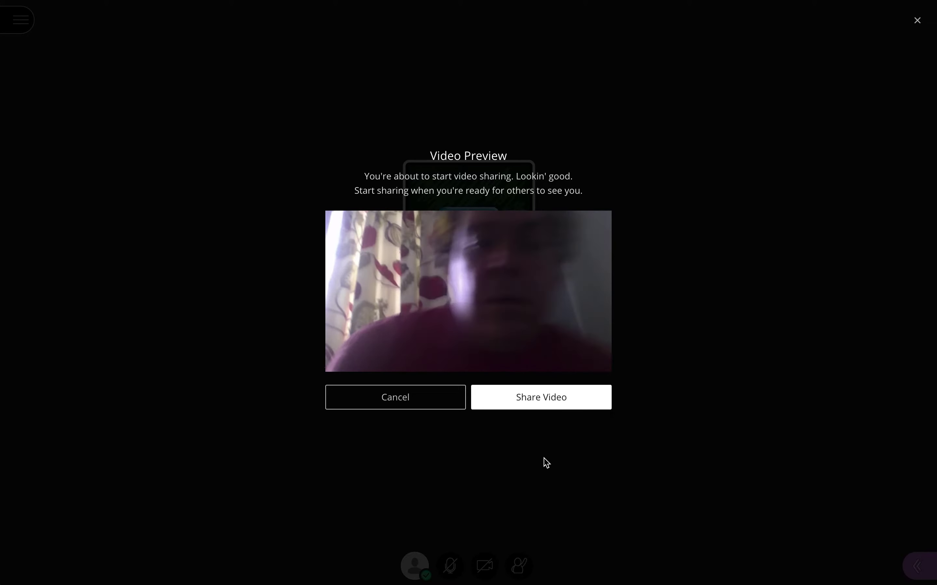
pyautogui.click(533, 406)
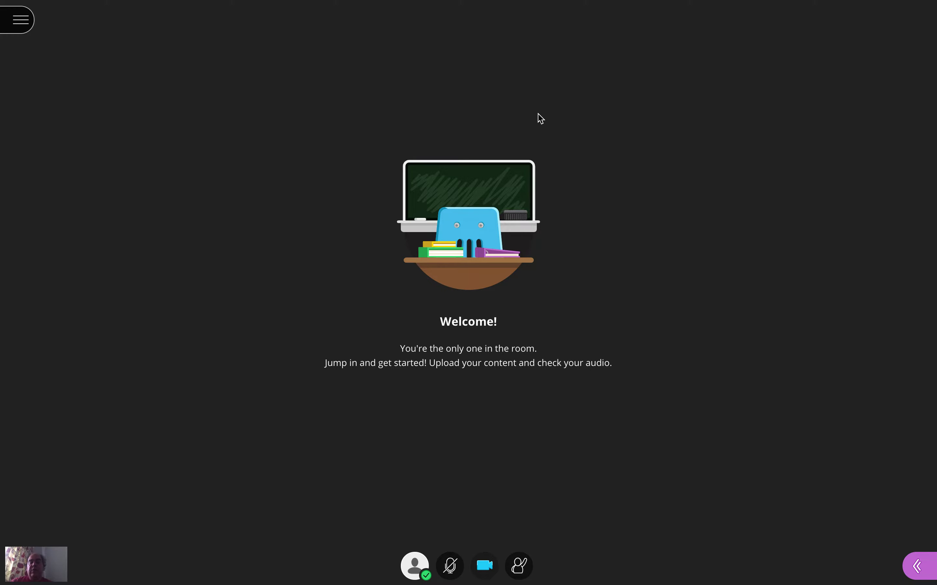
# - View the personal audio and video settings from the profile status options, and close the Collaborate panel
pyautogui.click(422, 566)
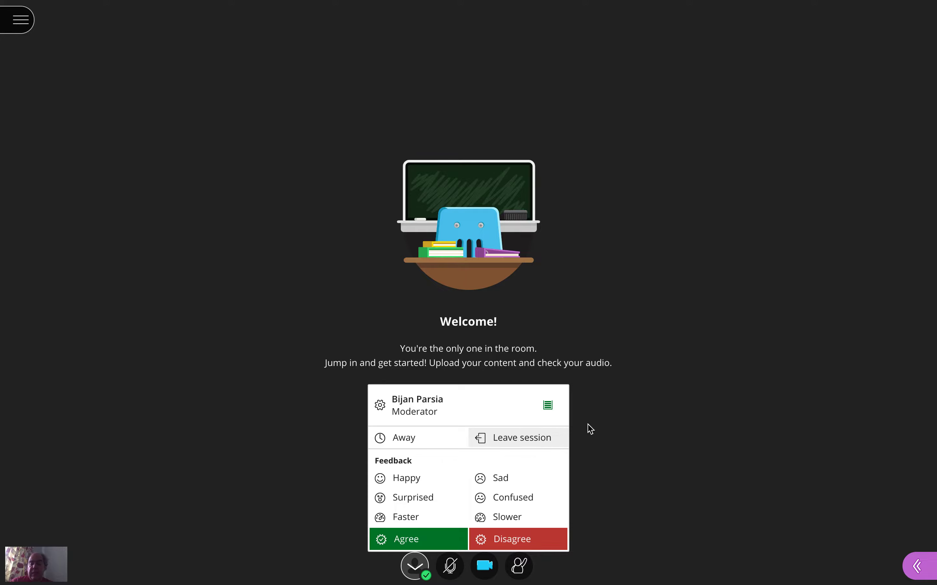
pyautogui.click(381, 405)
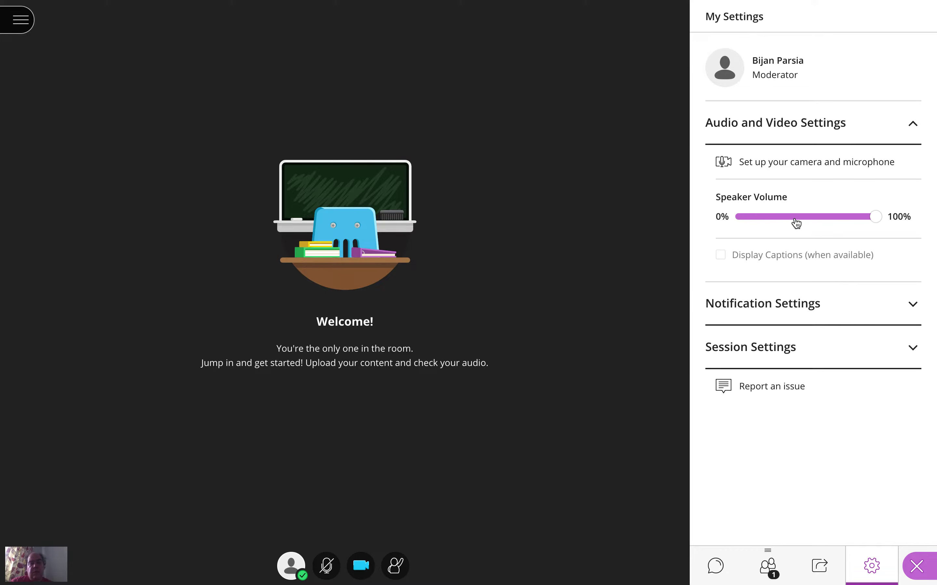
pyautogui.rightClick(920, 565)
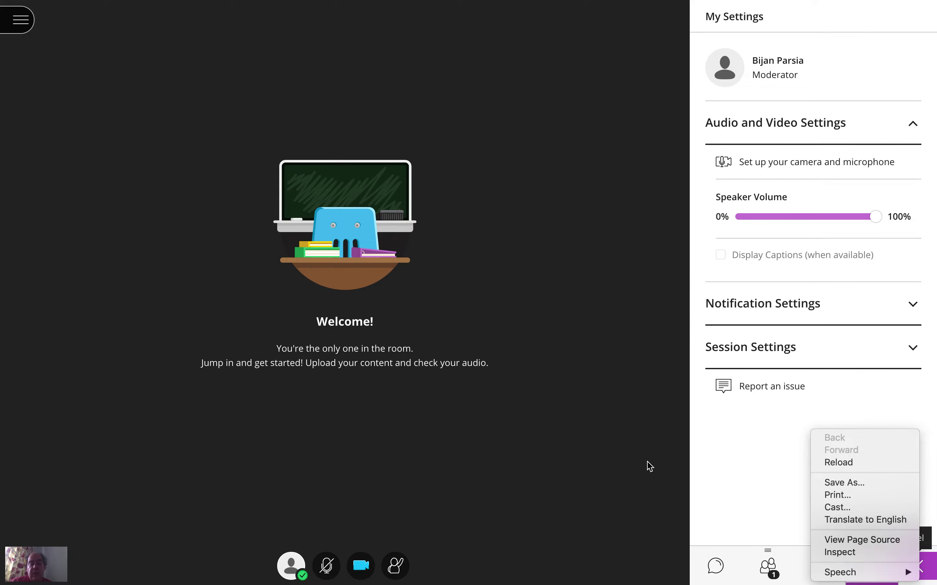
pyautogui.click(519, 523)
pyautogui.rightClick(914, 565)
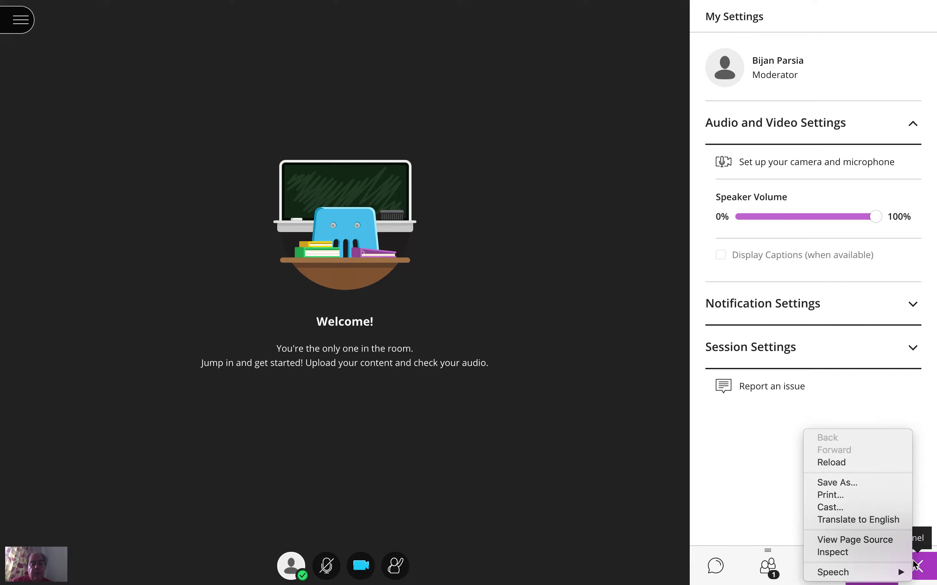
pyautogui.click(917, 566)
pyautogui.click(917, 565)
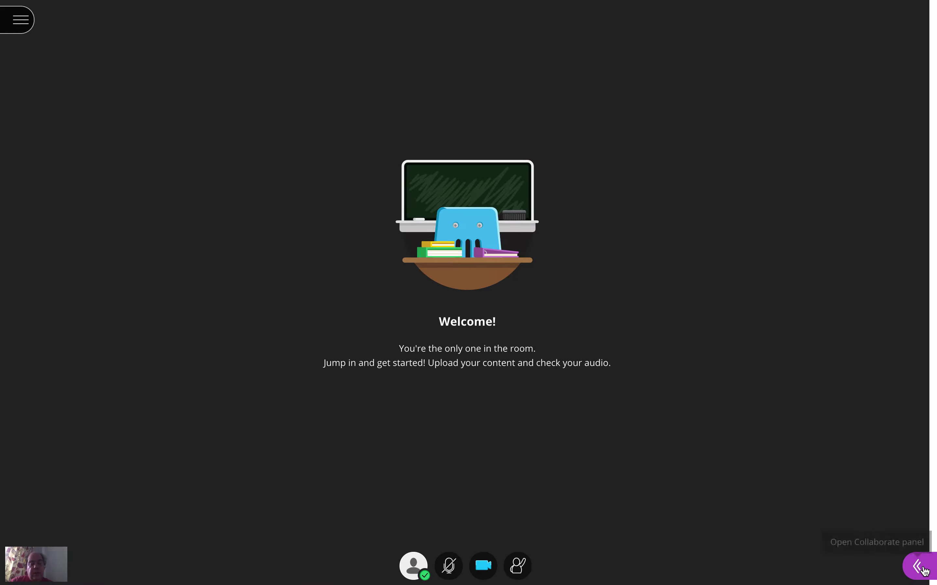
# - Raise the hand in the session and lower it again
pyautogui.click(528, 569)
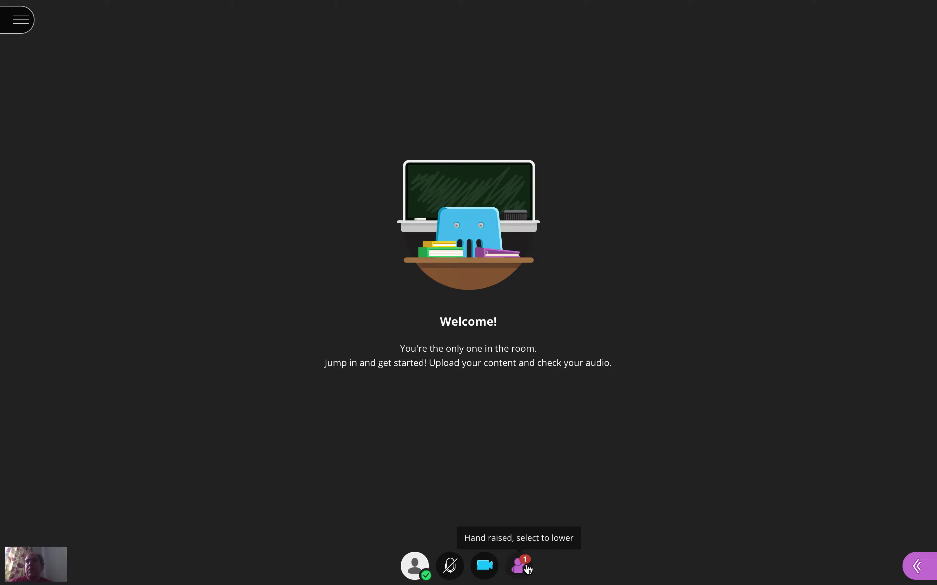
pyautogui.click(528, 569)
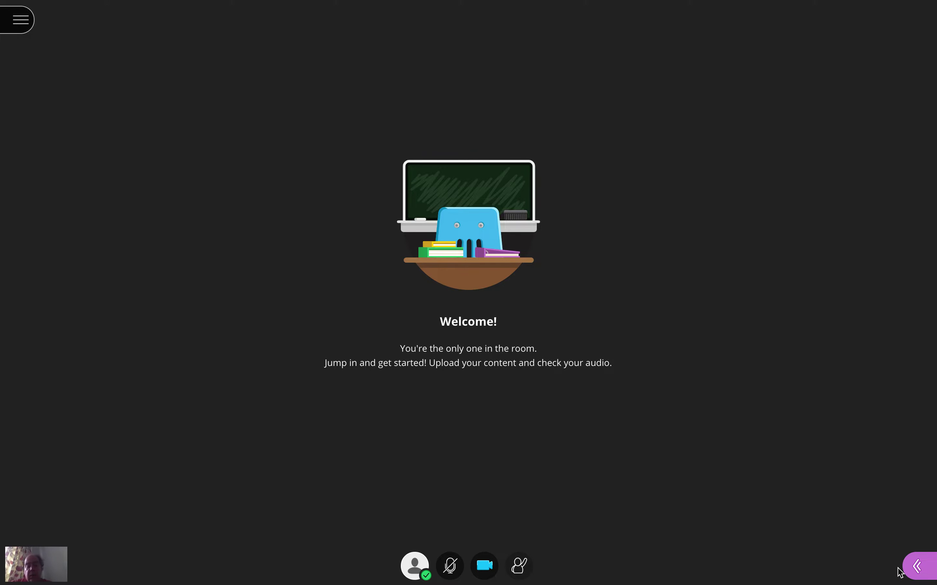
# - Reopen the Collaborate panel and view the chat channels, followed by the attendee list
pyautogui.click(916, 569)
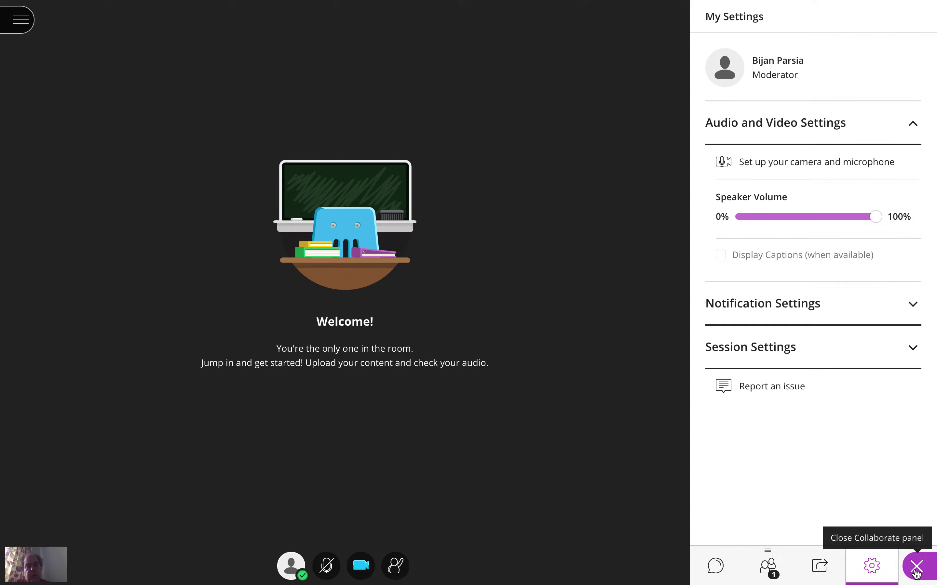
pyautogui.click(717, 579)
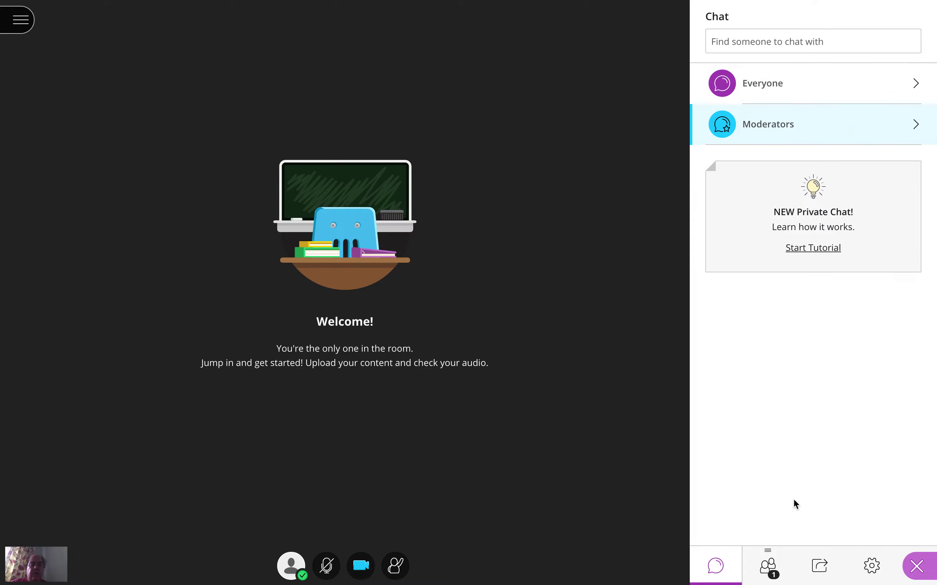
pyautogui.click(764, 571)
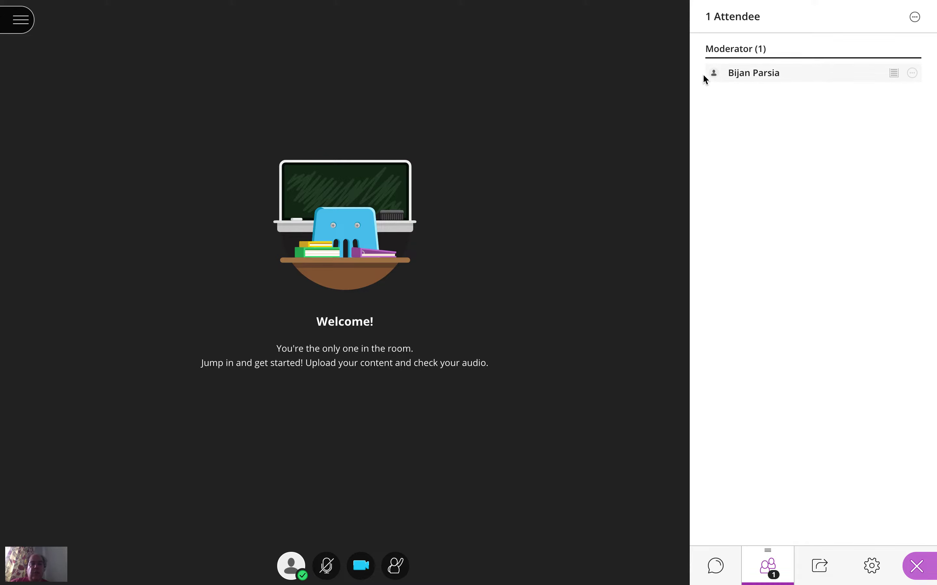
# - Turn on the microphone and check the attendee controls for the moderator's own entry
pyautogui.click(326, 565)
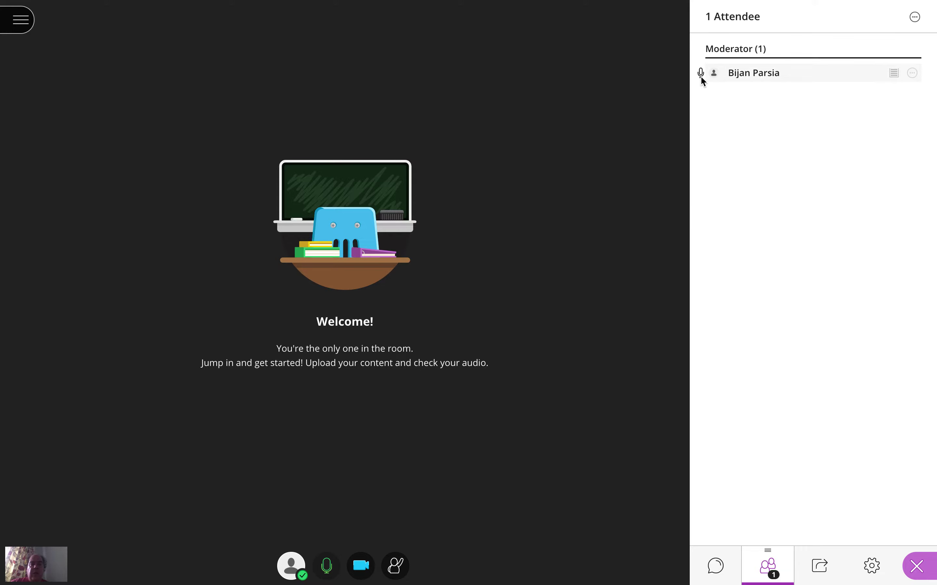
pyautogui.click(914, 77)
pyautogui.click(913, 77)
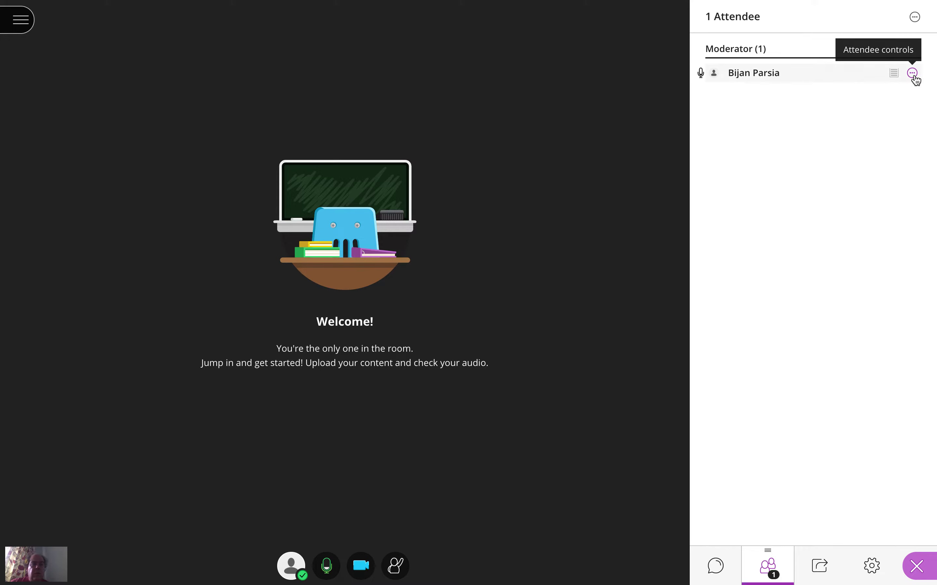
# - Mute the microphone and share a blank whiteboard with the session
pyautogui.click(337, 562)
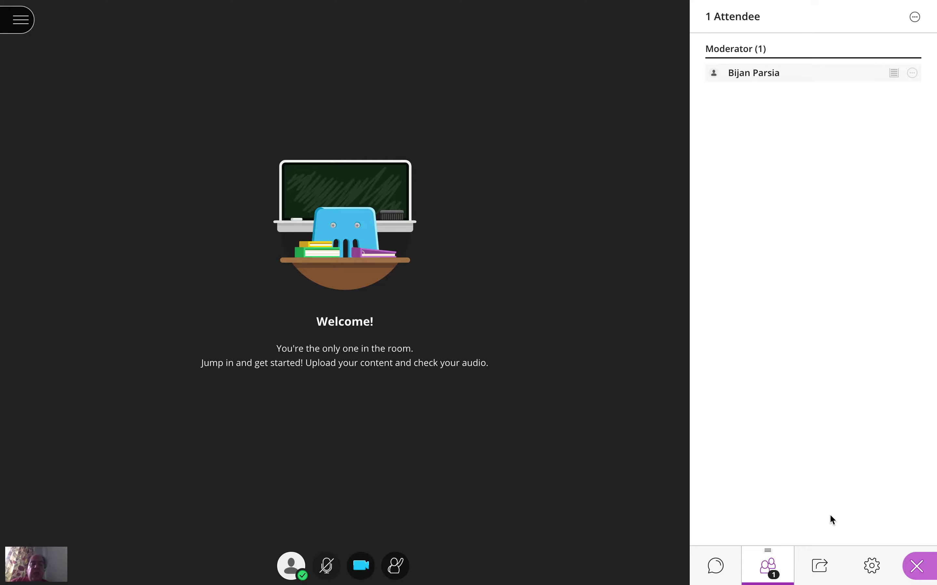
pyautogui.click(826, 568)
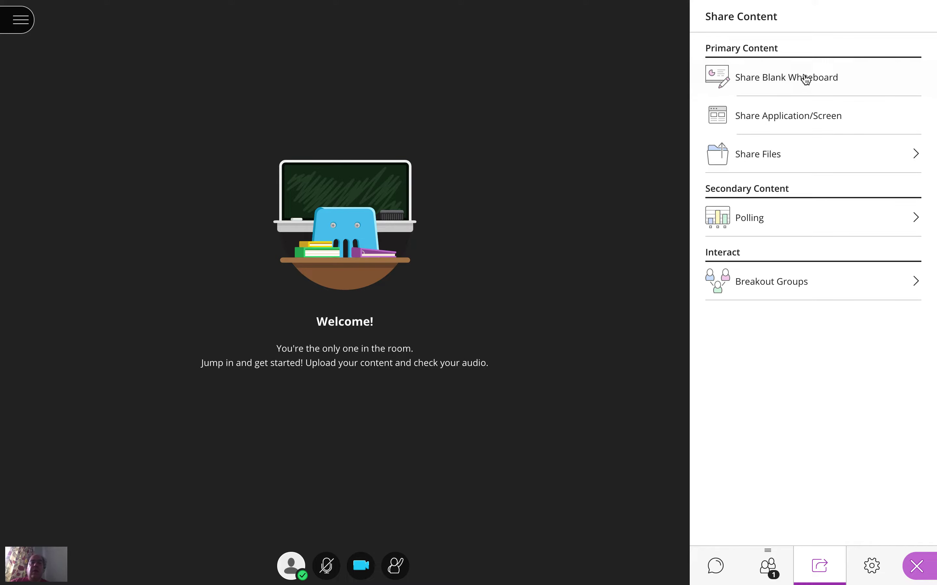
pyautogui.click(825, 76)
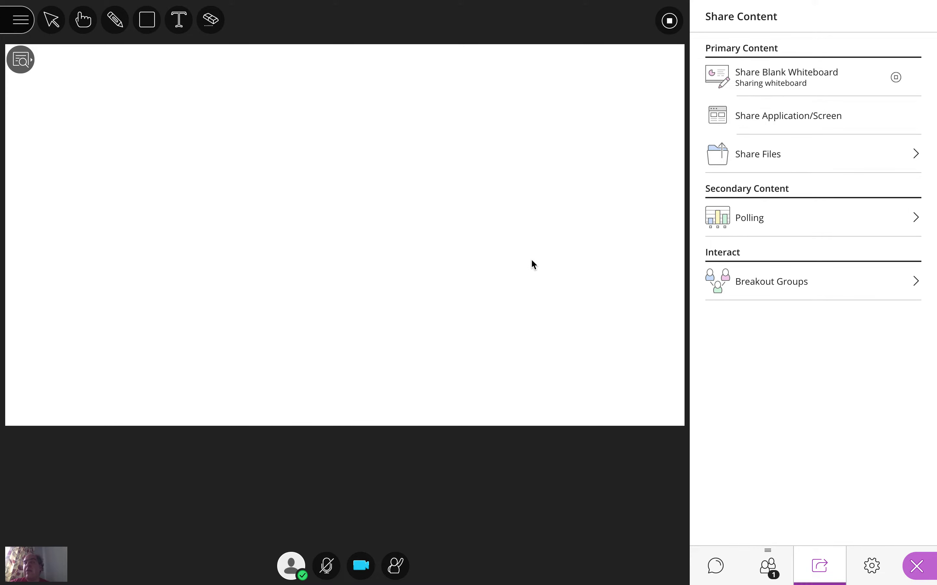
# - Add the text "Assessment by Testing" near the whiteboard's upper-left corner in blue
pyautogui.click(181, 28)
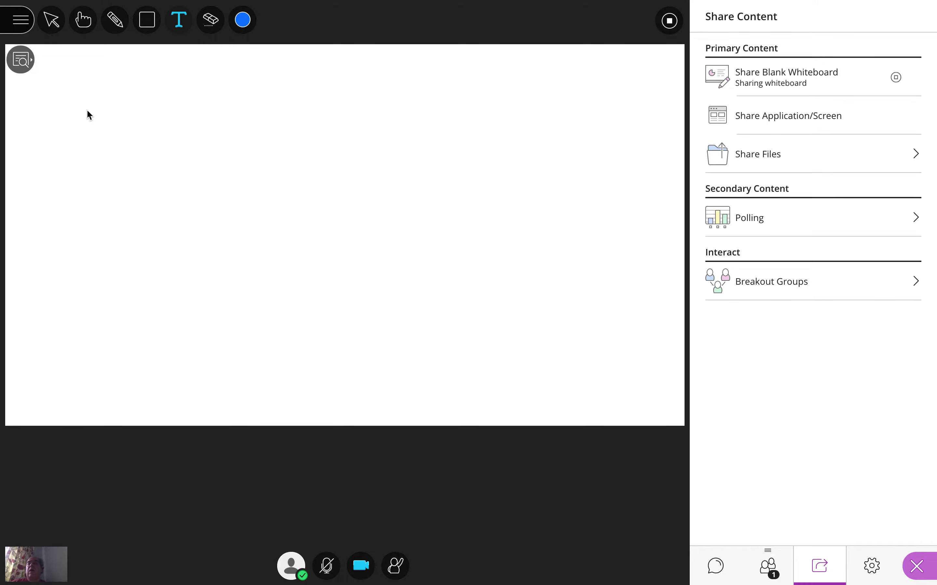
pyautogui.click(73, 98)
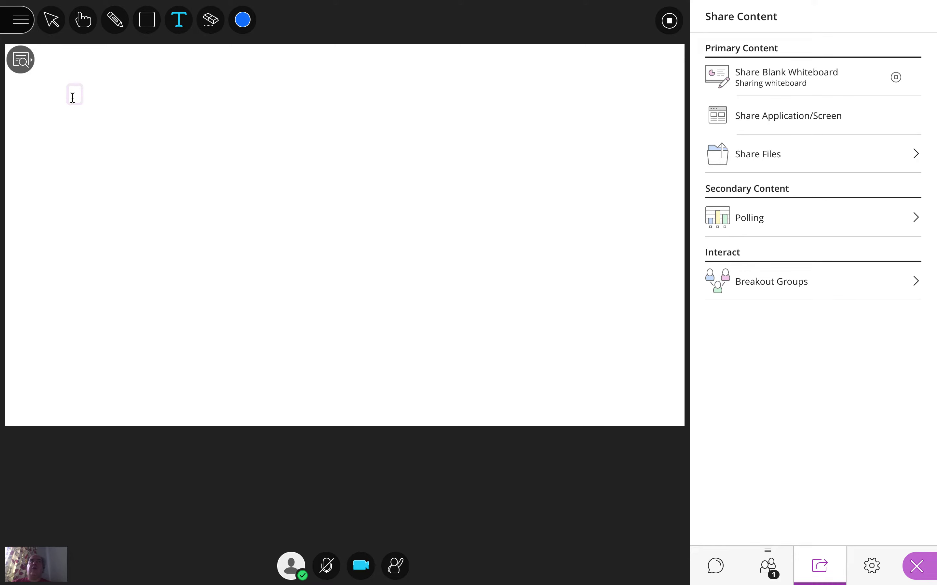
pyautogui.write('Assessme')
pyautogui.press('BackSpace')
pyautogui.press('BackSpace')
pyautogui.write('t')
pyautogui.press('BackSpace')
pyautogui.write('ment ')
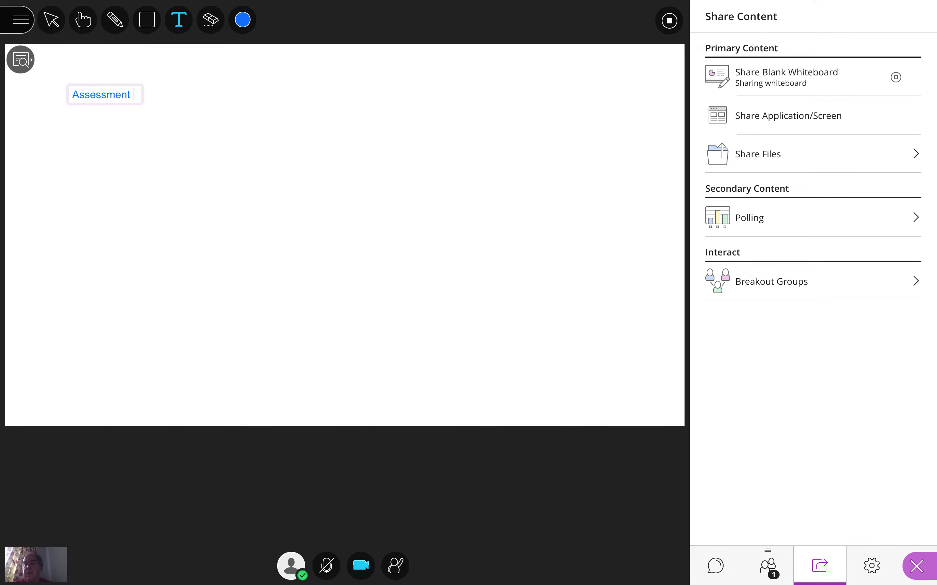
pyautogui.write('bt')
pyautogui.press('BackSpace')
pyautogui.press('BackSpace')
pyautogui.write('y Testing')
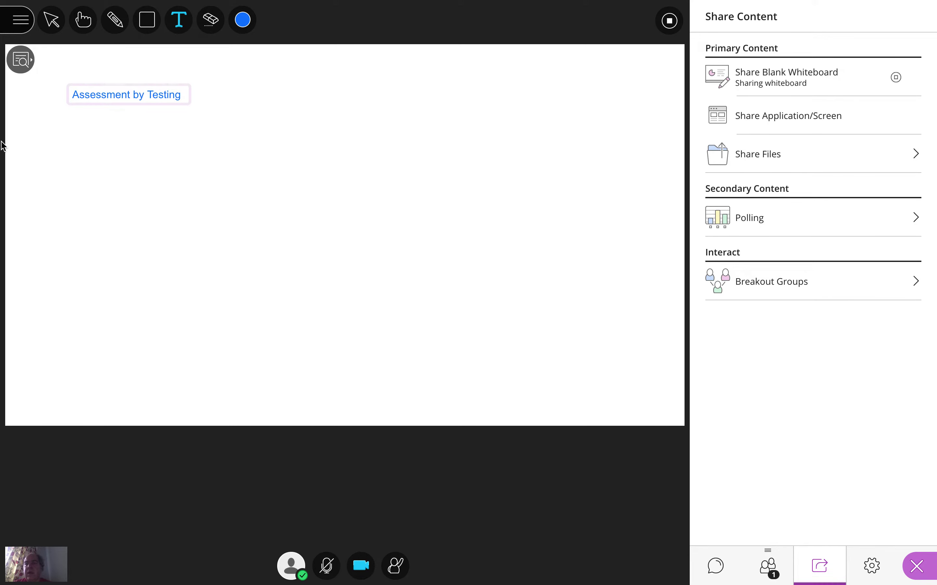
# - Add the text "Test driven assesment" below and slightly left of the "Assessment by Testing" heading
pyautogui.click(42, 129)
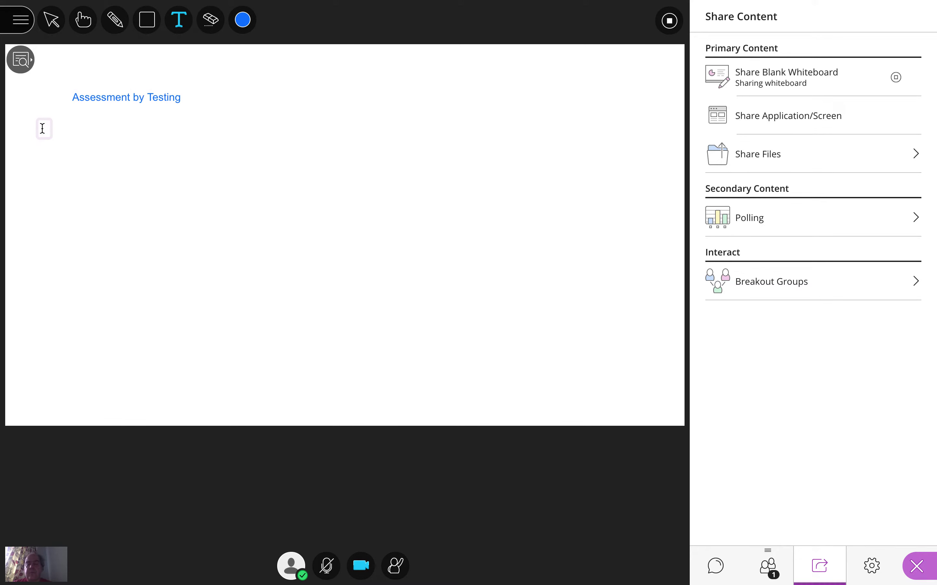
pyautogui.write('Assesse')
pyautogui.press('BackSpace')
pyautogui.press('BackSpace')
pyautogui.press('BackSpace')
pyautogui.press('BackSpace')
pyautogui.press('BackSpace')
pyautogui.press('BackSpace')
pyautogui.write('Test drive nass')
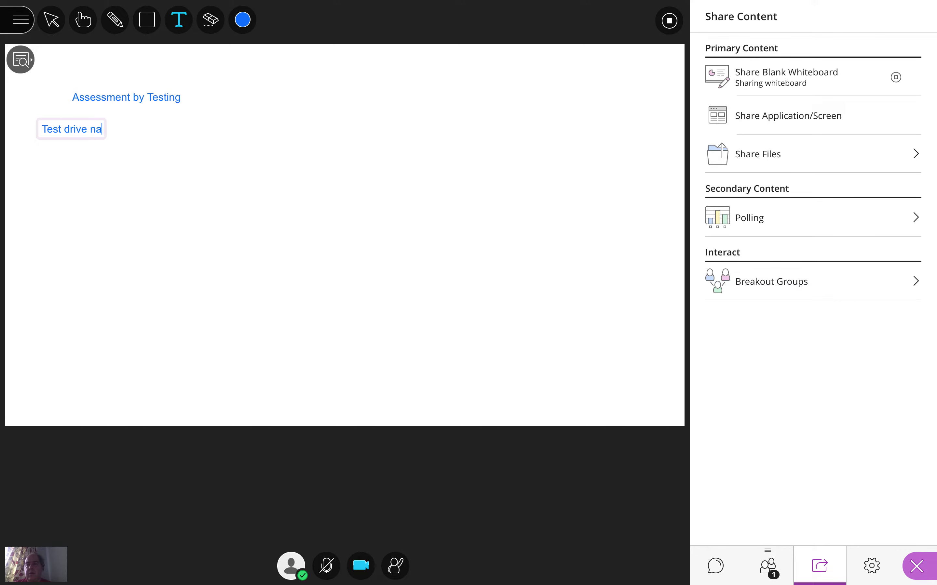
pyautogui.press('BackSpace')
pyautogui.press('BackSpace')
pyautogui.press('BackSpace')
pyautogui.press('BackSpace')
pyautogui.press('BackSpace')
pyautogui.write('n assesment')
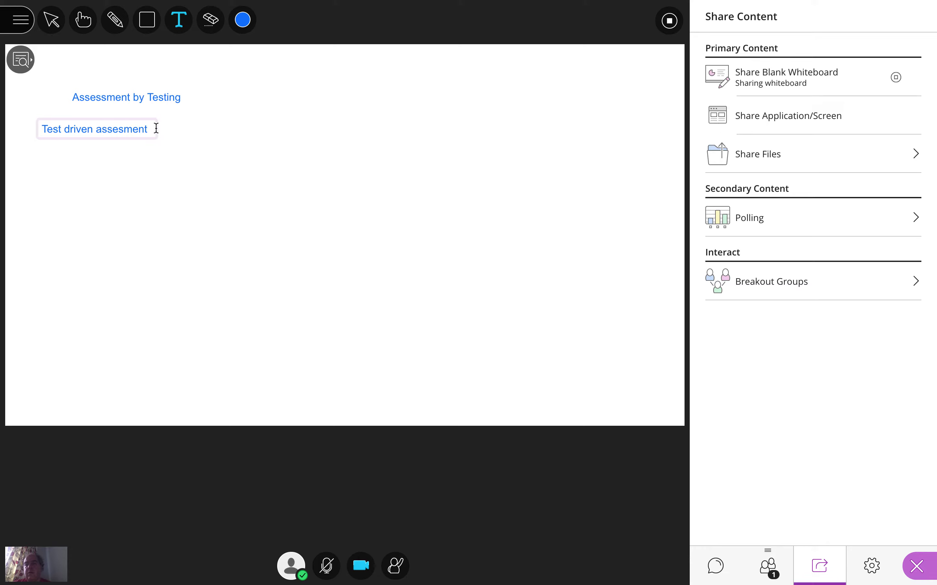
# - Add the text "Assessing test" to the right of "Test driven assesment" on the whiteboard
pyautogui.click(201, 130)
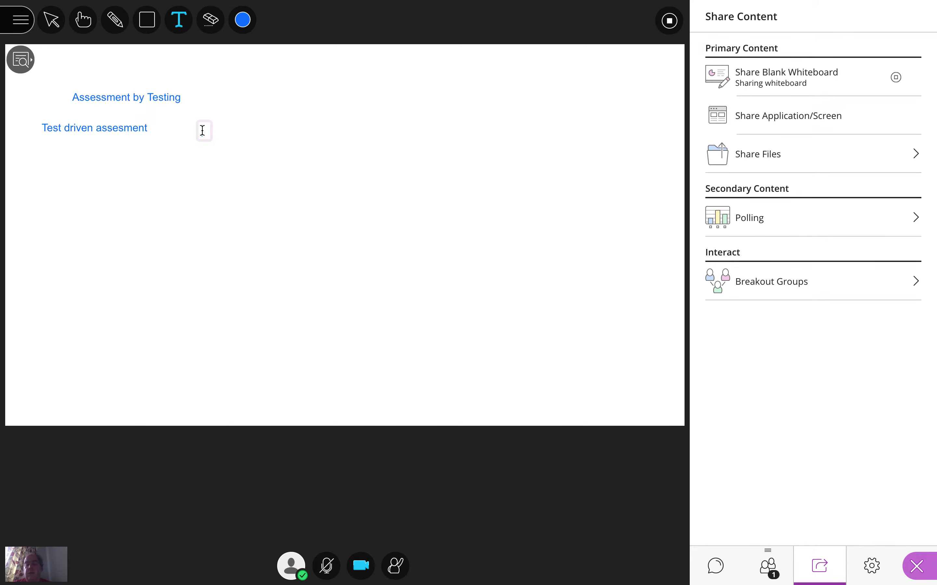
pyautogui.write('Assessi')
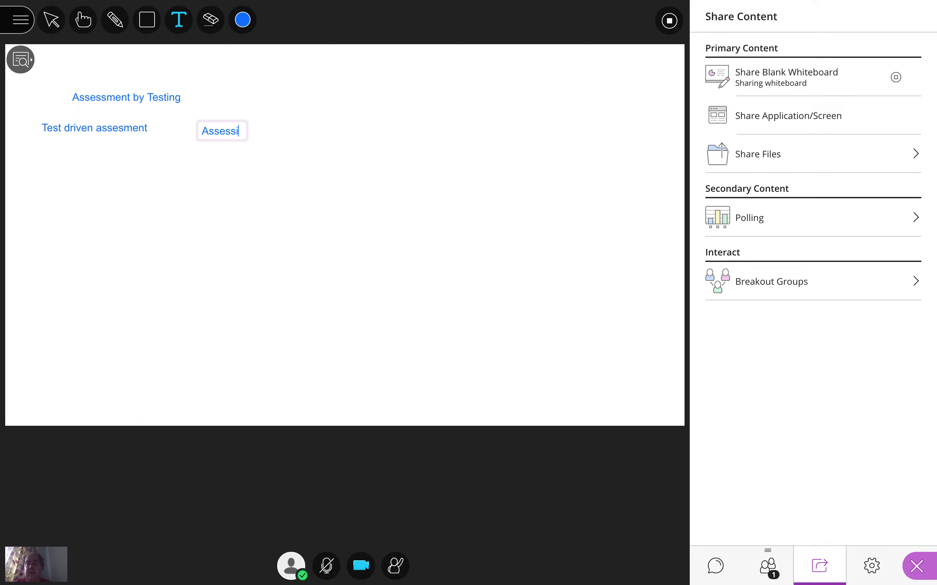
pyautogui.write('ng test')
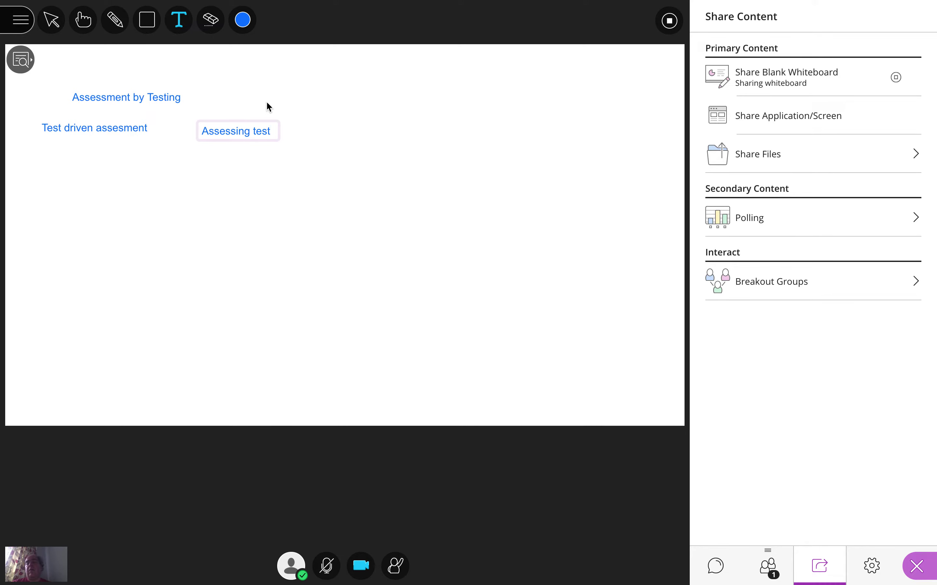
# - Draw a small freehand box below the whiteboard text with the pencil, and stop sharing the whiteboard
pyautogui.click(115, 19)
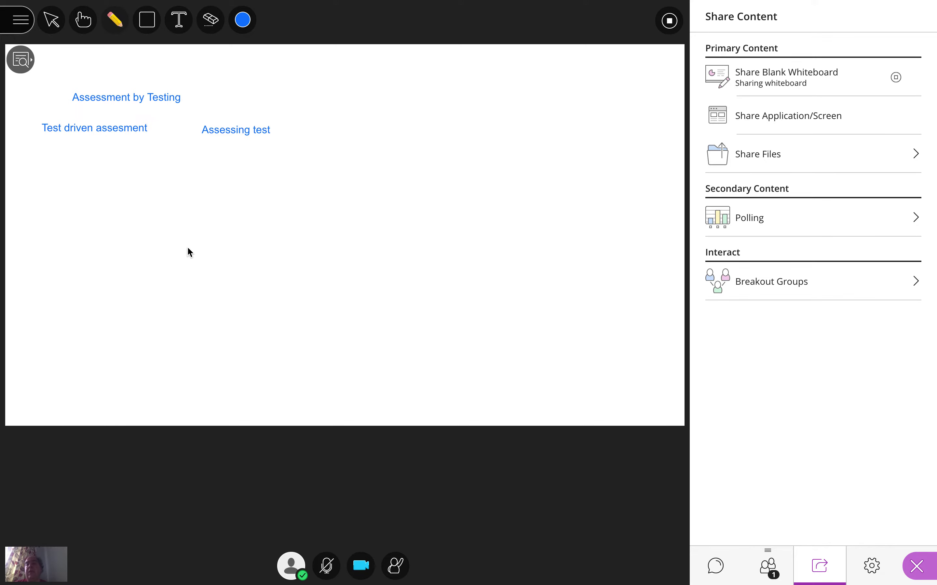
pyautogui.moveTo(188, 248)
pyautogui.mouseDown()
pyautogui.moveTo(191, 287)
pyautogui.moveTo(237, 247)
pyautogui.moveTo(186, 255)
pyautogui.mouseUp()
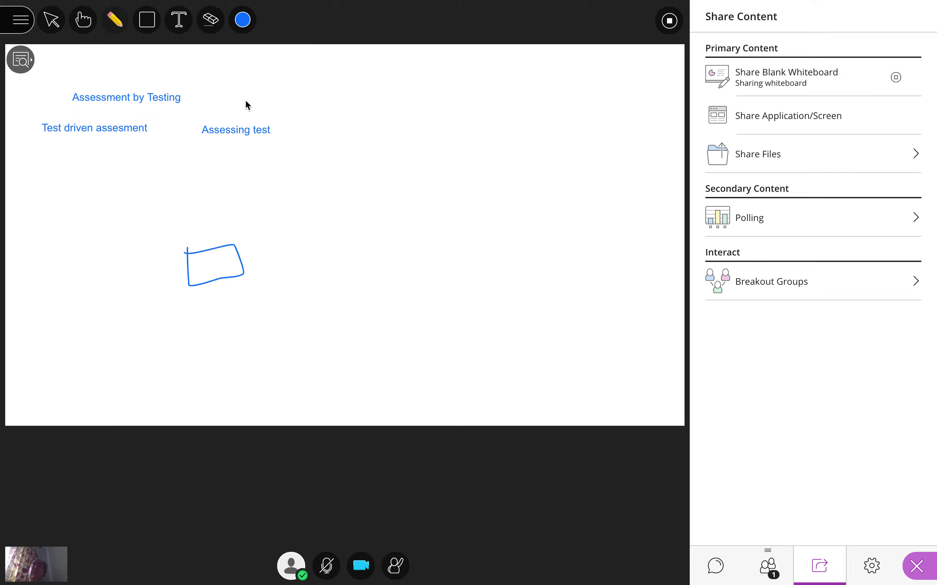
pyautogui.click(897, 79)
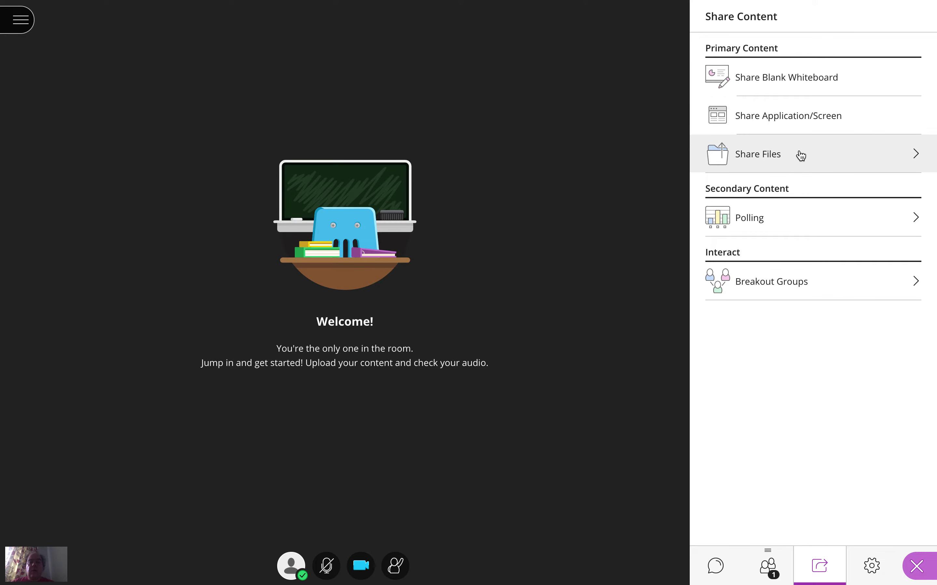
# - Start a Yes/No poll with the question "Is this working?" and close its results window
pyautogui.click(735, 221)
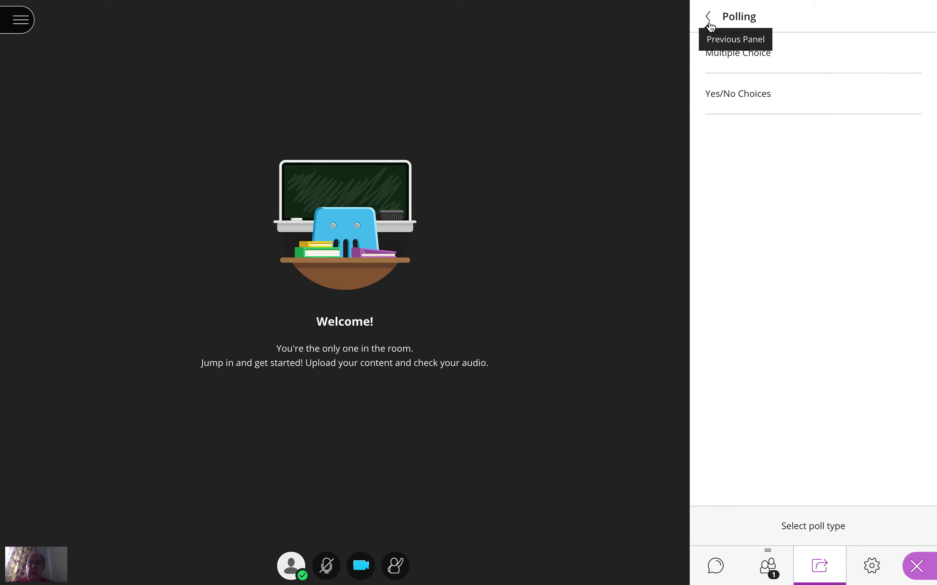
pyautogui.click(724, 106)
pyautogui.write('Is')
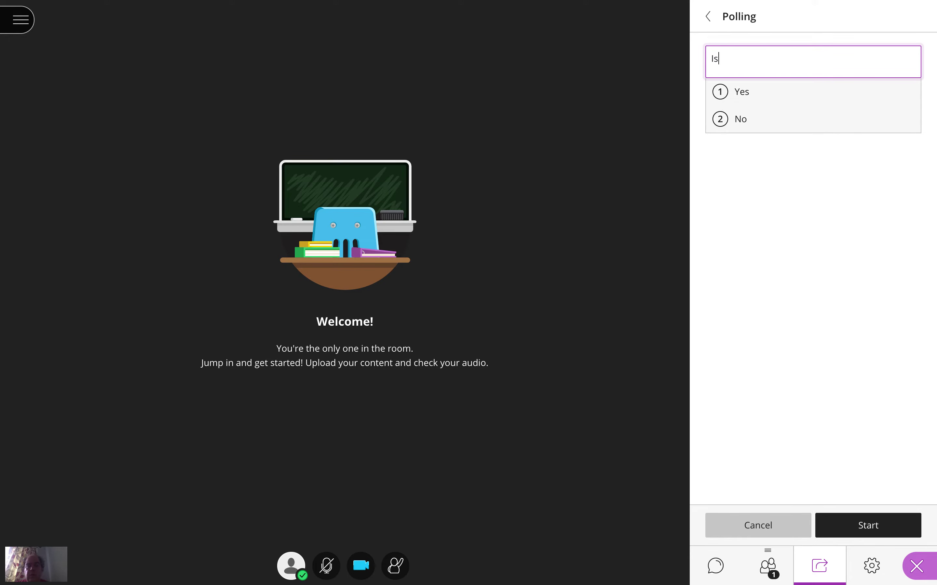
pyautogui.write(' this working?')
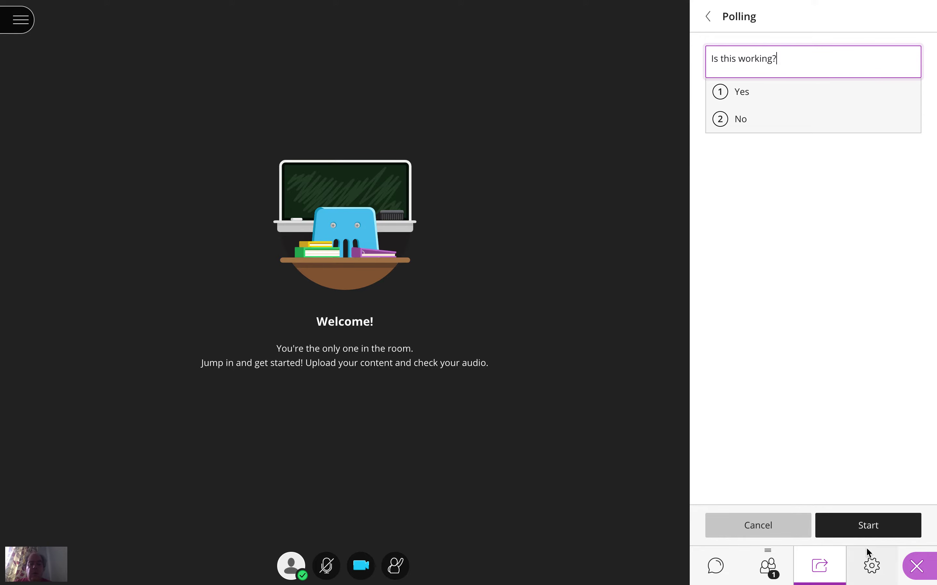
pyautogui.click(864, 529)
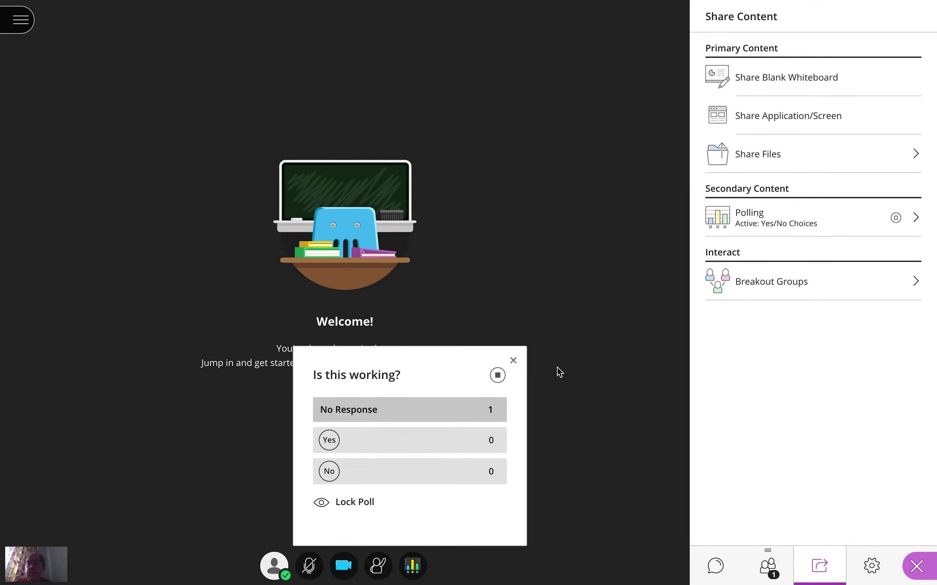
pyautogui.click(515, 361)
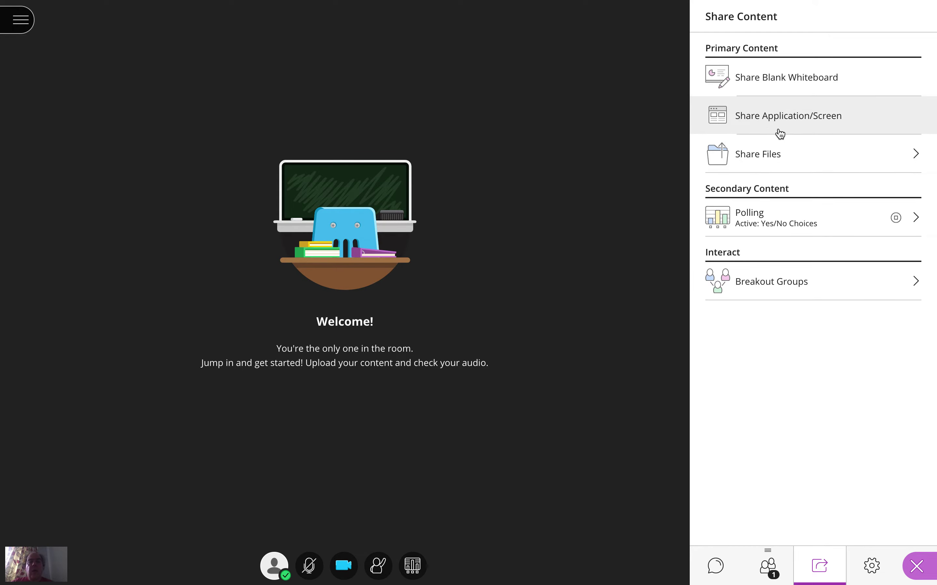
# - Review the application window and Chrome tab choices for screen sharing, cancel the sharing, and open the file sharing options
pyautogui.click(778, 126)
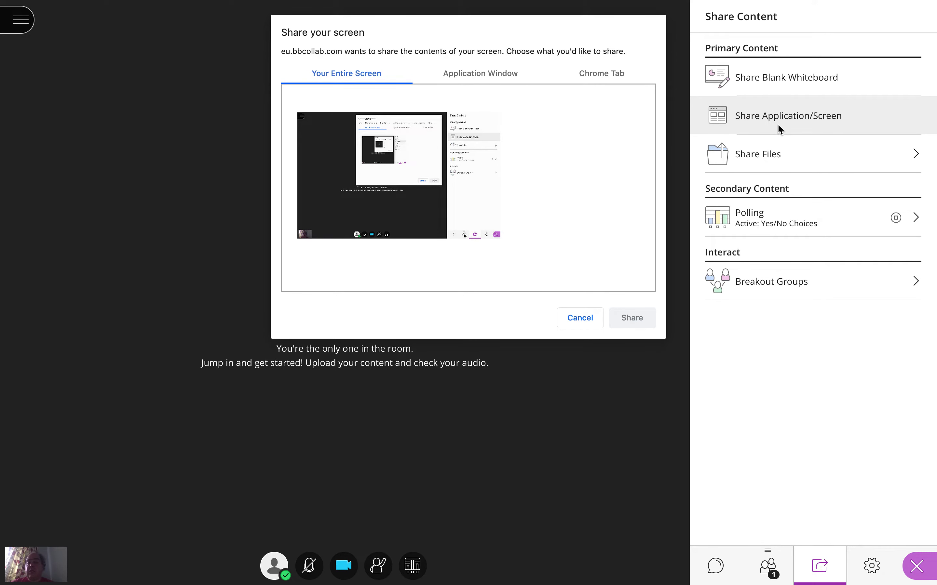
pyautogui.click(491, 71)
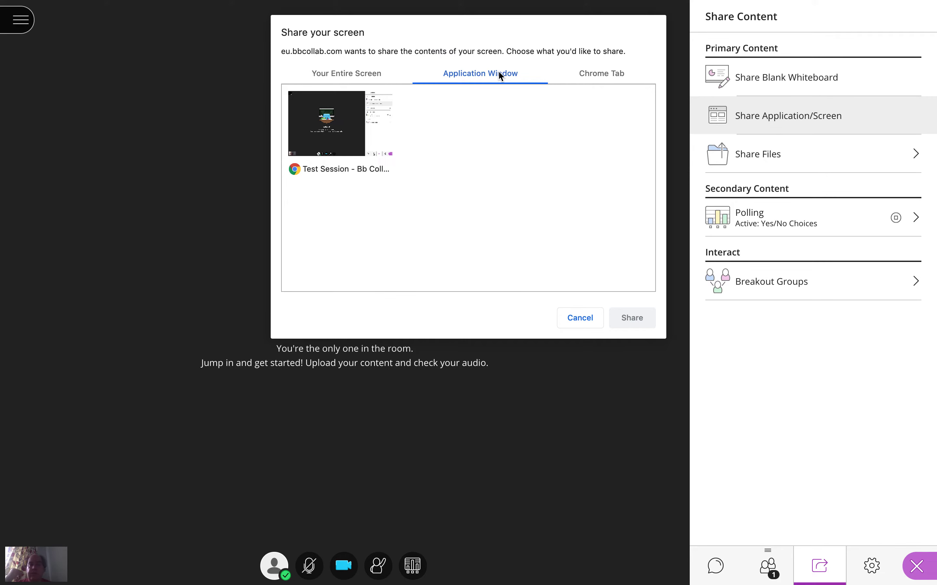
pyautogui.click(605, 75)
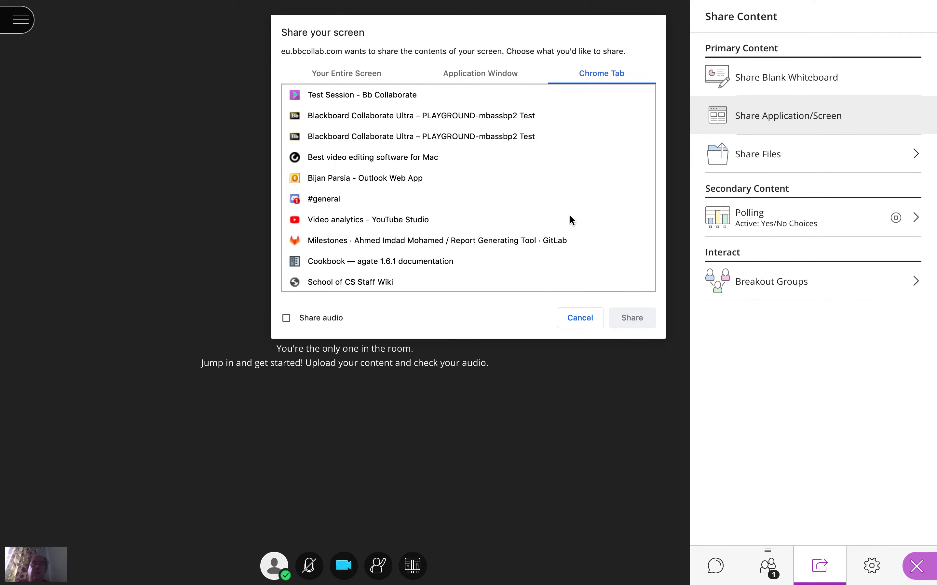
pyautogui.click(590, 318)
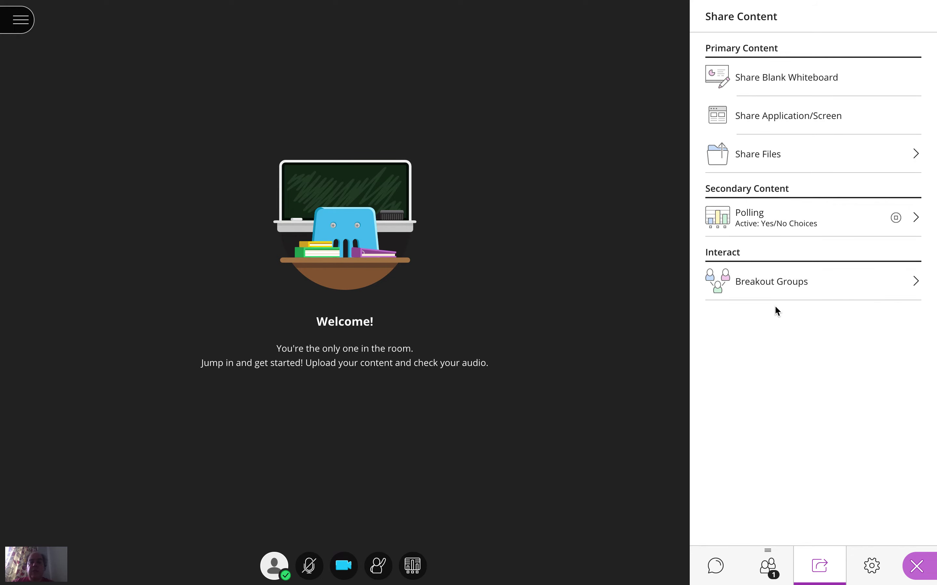
pyautogui.click(768, 155)
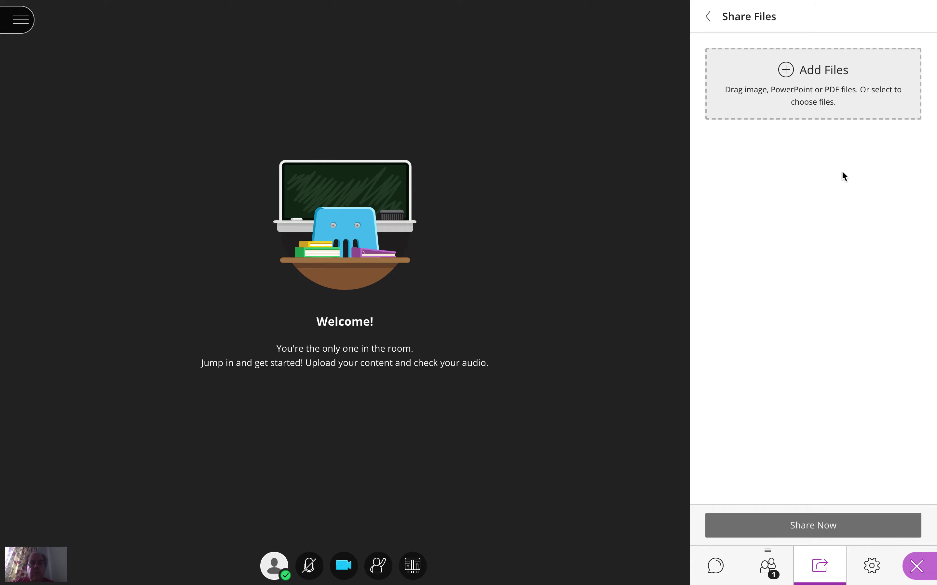
# - Switch to Finder, try to bring the QDotW-XQuery PDF from Documents into the session's shared files, and return to the session
pyautogui.press('super+Tab')
pyautogui.press('super+Tab')
pyautogui.press('super+Tab')
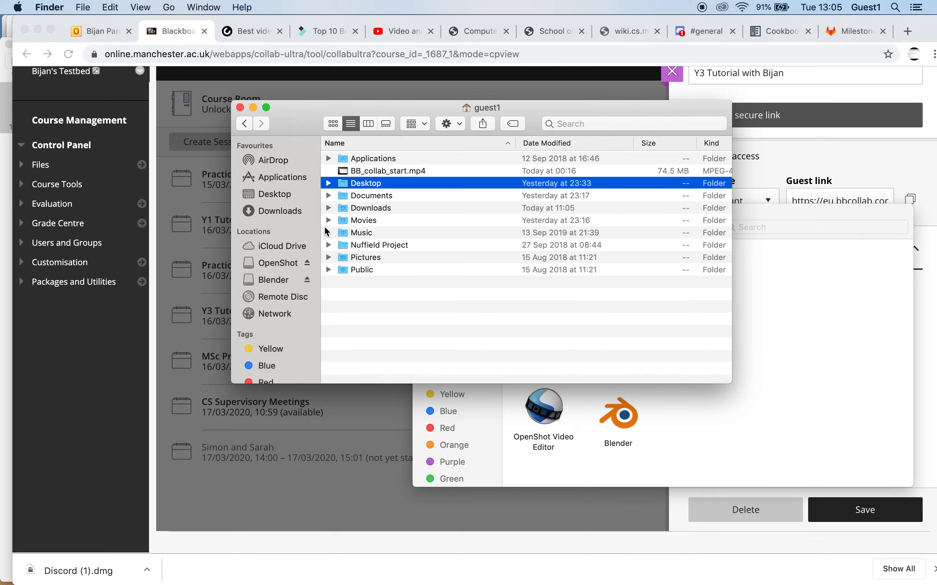
pyautogui.click(329, 196)
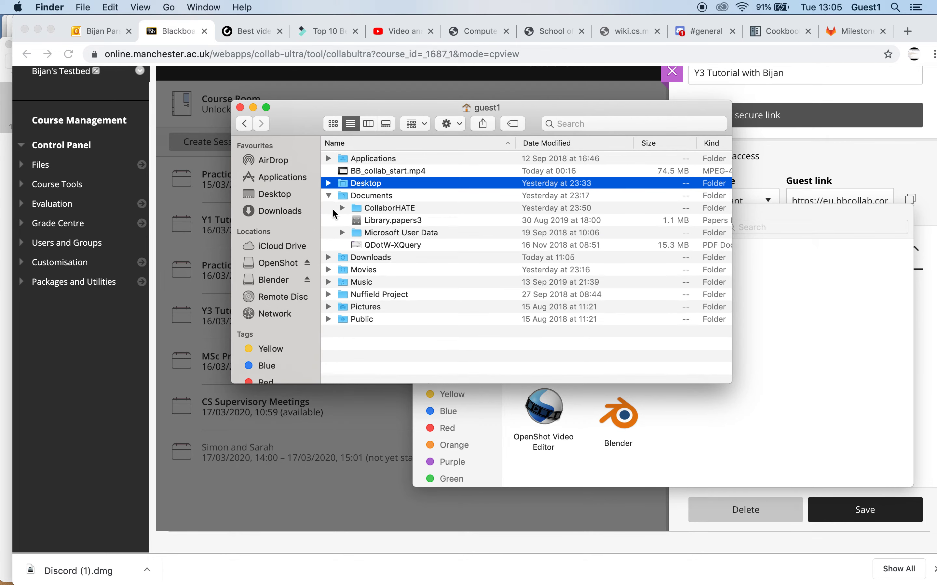
pyautogui.click(359, 247)
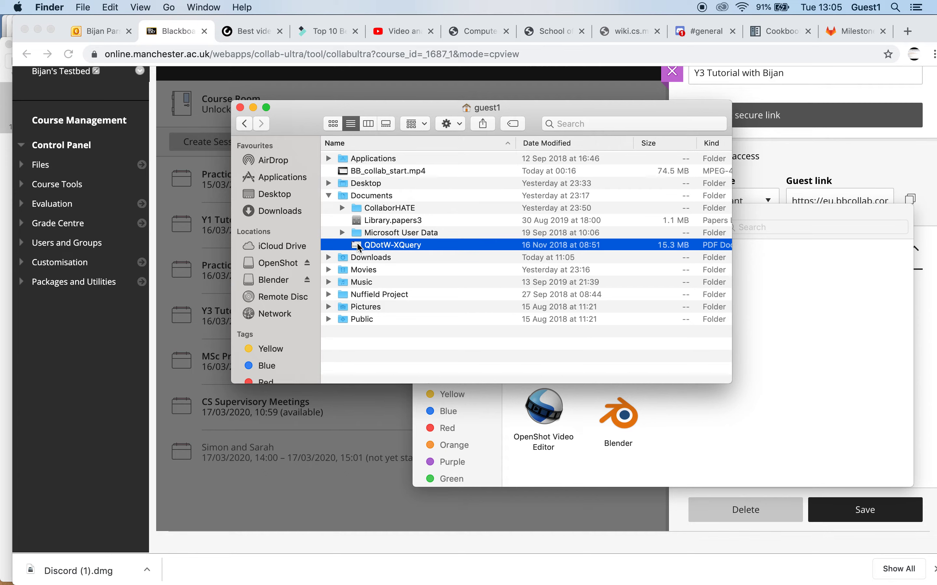
pyautogui.click(358, 248)
pyautogui.moveTo(359, 247); pyautogui.dragTo(716, 223)
pyautogui.press('super+Tab')
pyautogui.press('super+shift+Tab')
pyautogui.press('super+Tab')
pyautogui.press('super+Tab')
pyautogui.press('super+Tab')
pyautogui.press('super+shift+Tab')
pyautogui.press('super+shift+Tab')
pyautogui.press('super+shift+Tab')
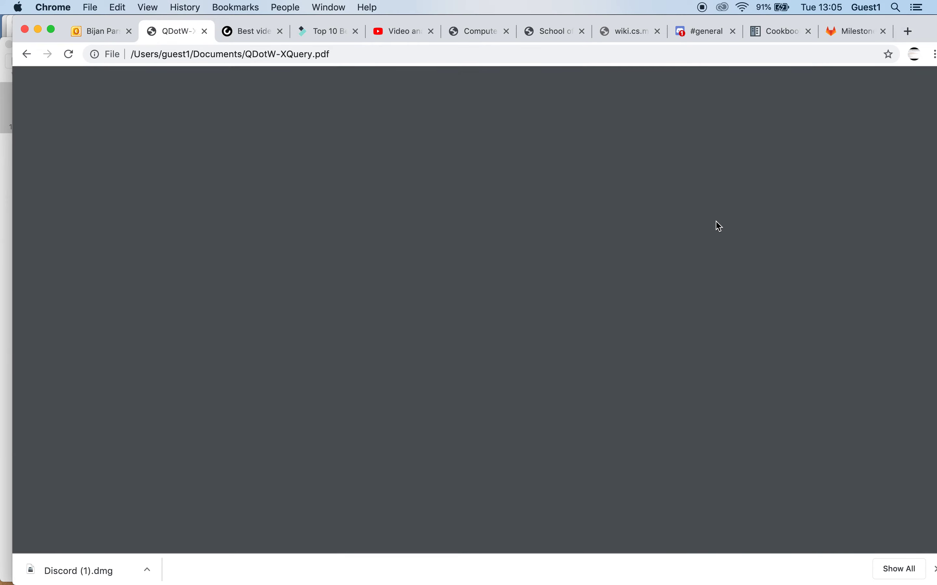
pyautogui.hotkey('ctrl', 'Right')
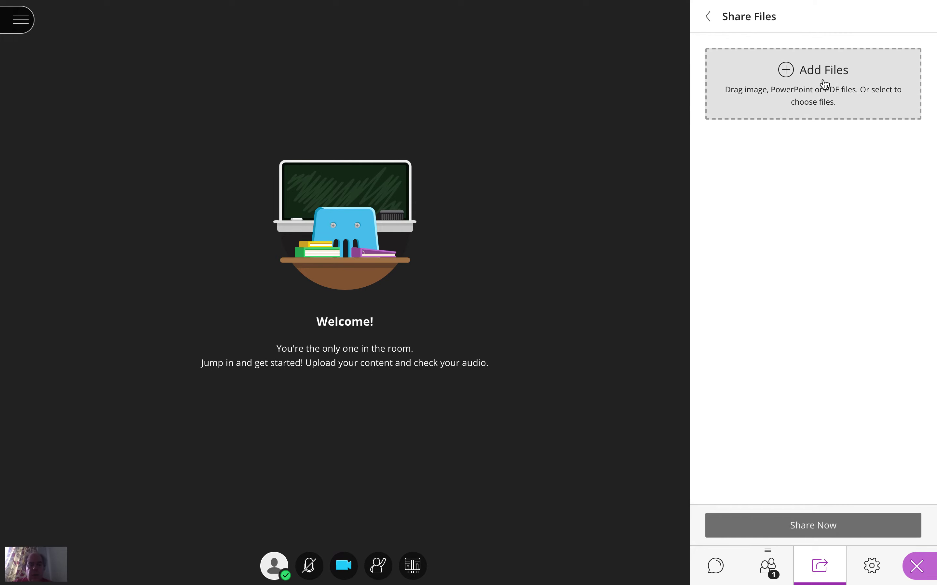
# - Upload QDotW-XQuery.pdf from the Documents folder to the session's shared files
pyautogui.click(786, 71)
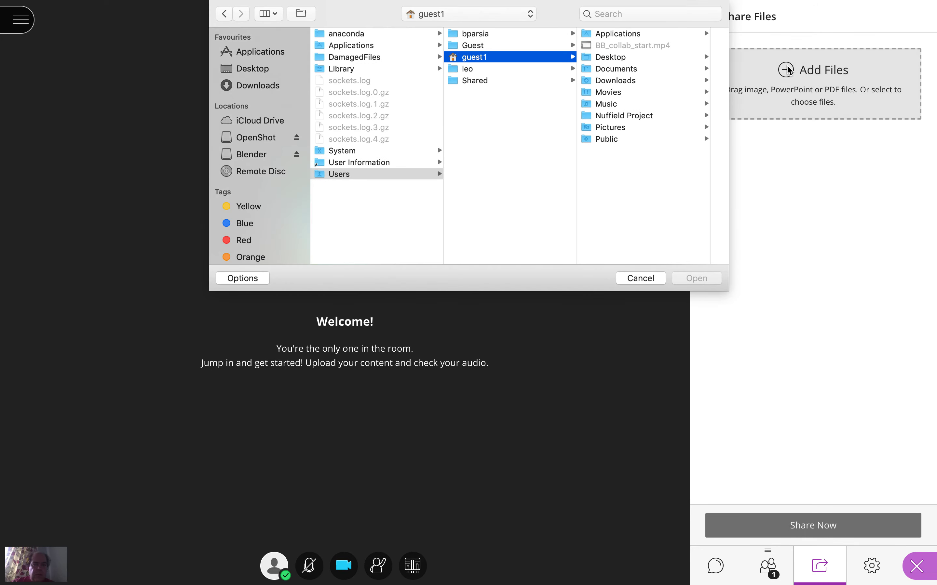
pyautogui.click(606, 69)
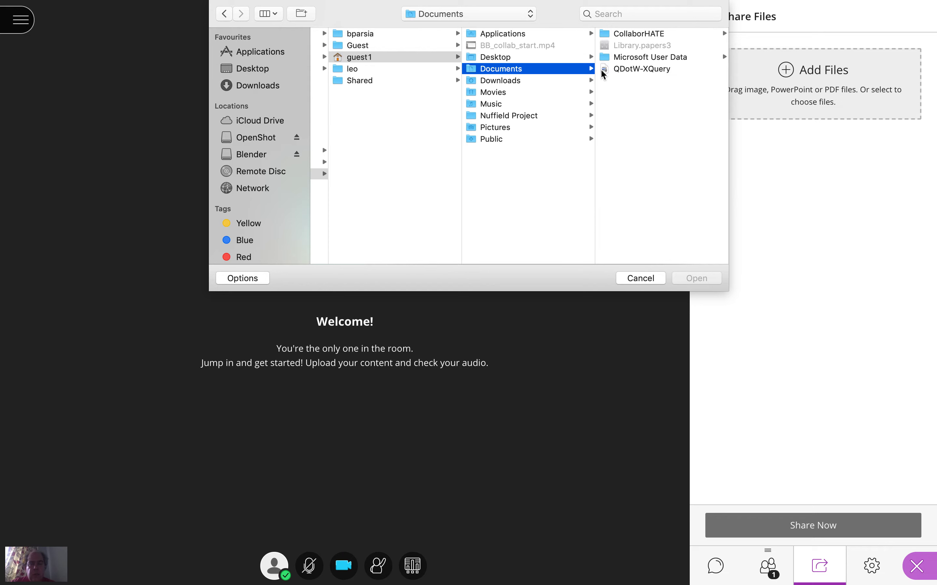
pyautogui.click(625, 69)
pyautogui.press('Return')
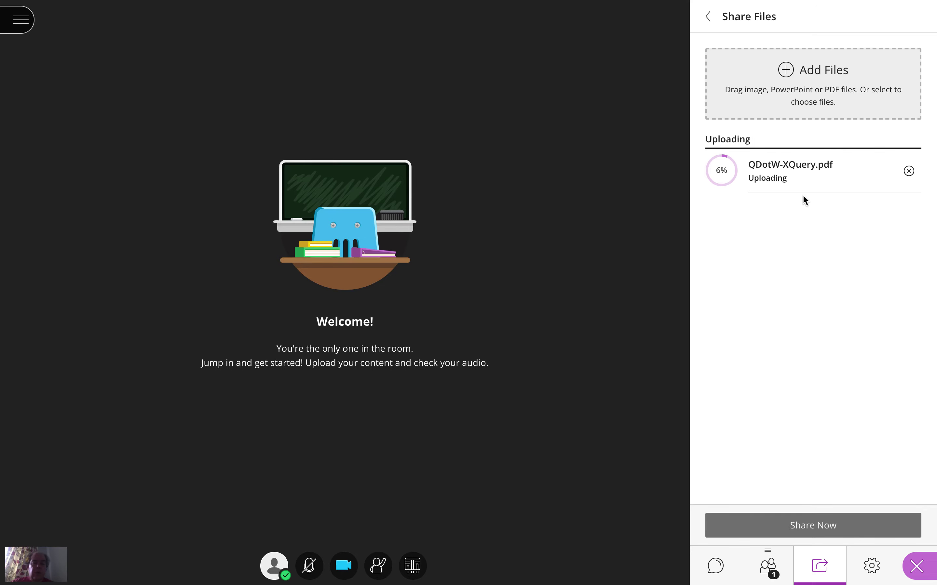
# - Upload "Academic Assignment Guidelins_Structure, Layout and Format(1).pdf" from the Desktop to the session's shared files
pyautogui.click(788, 71)
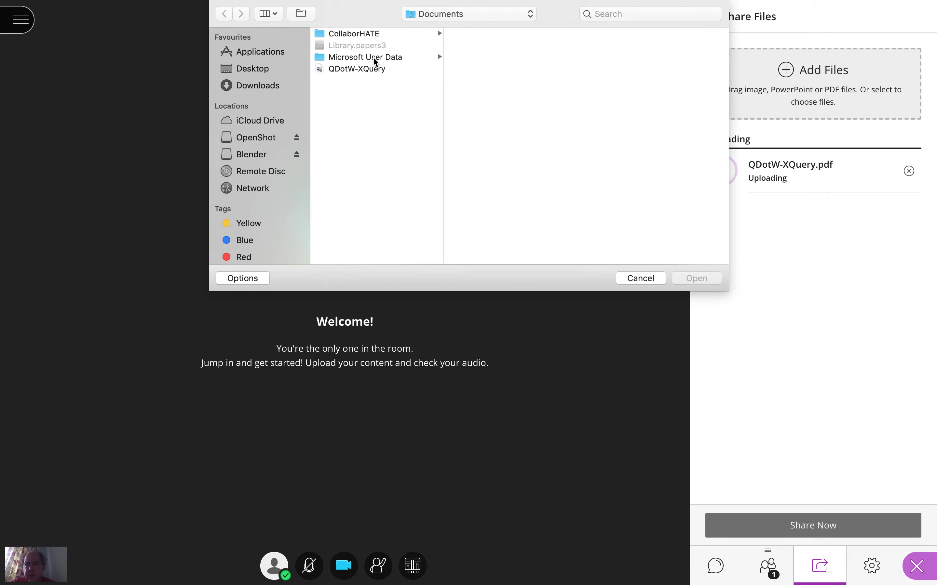
pyautogui.click(262, 139)
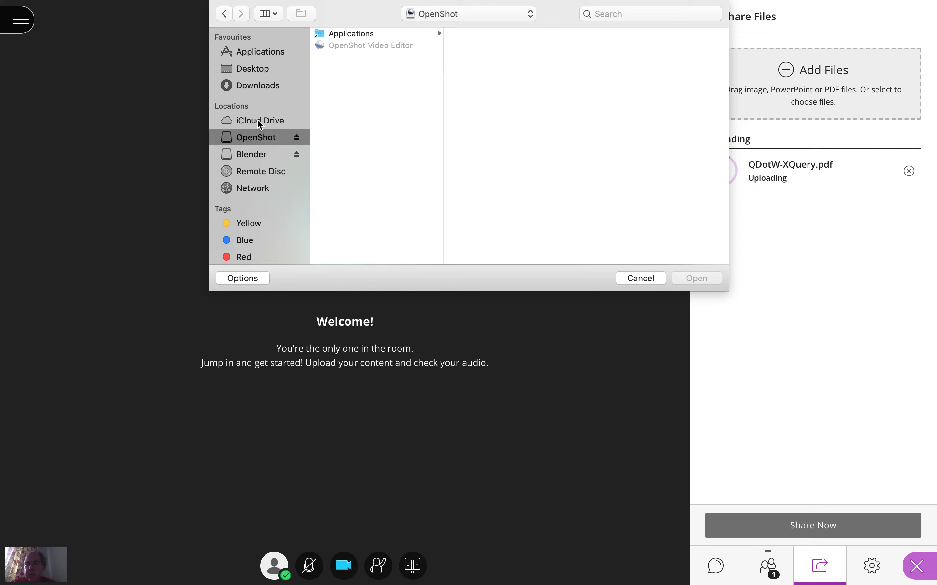
pyautogui.click(267, 175)
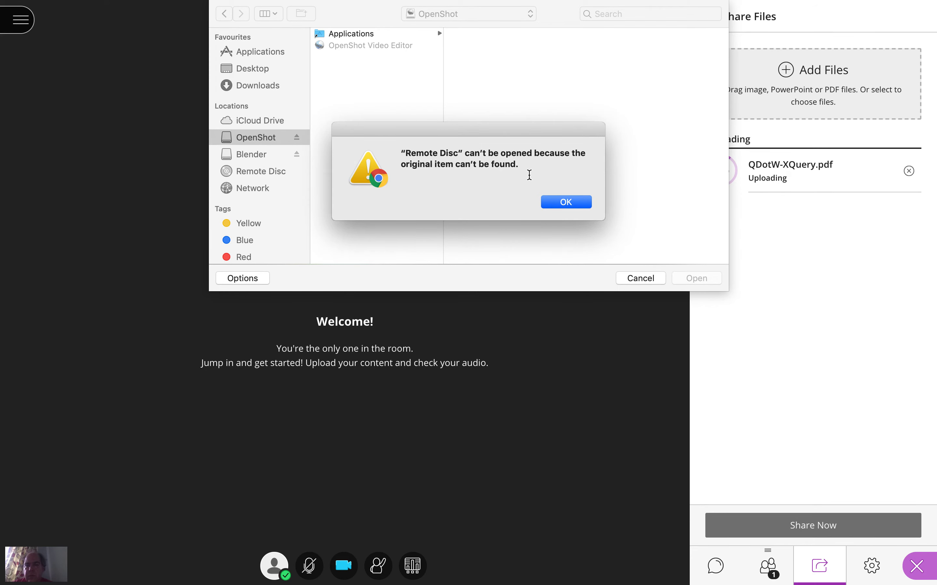
pyautogui.click(569, 203)
pyautogui.click(258, 53)
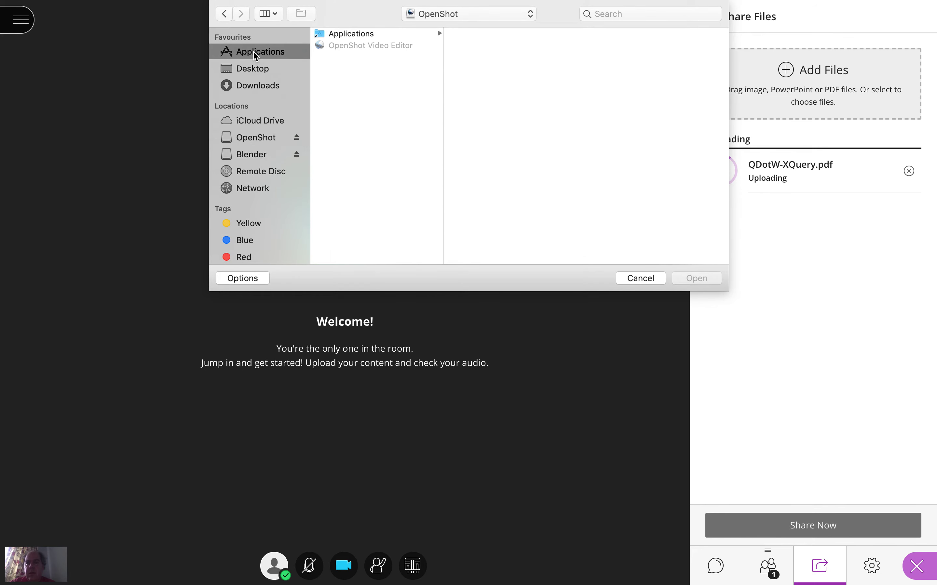
pyautogui.click(256, 71)
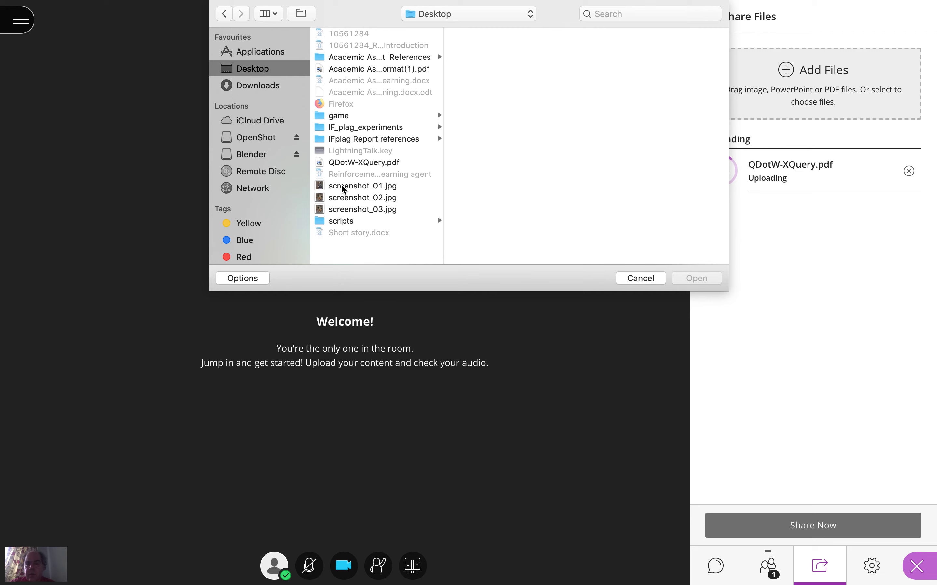
pyautogui.click(350, 59)
pyautogui.click(348, 71)
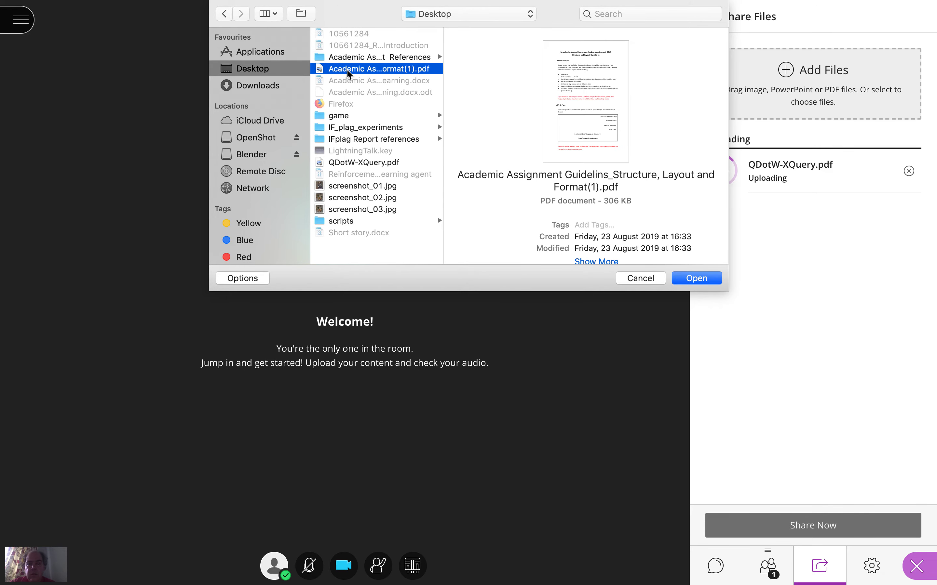
pyautogui.doubleClick(348, 72)
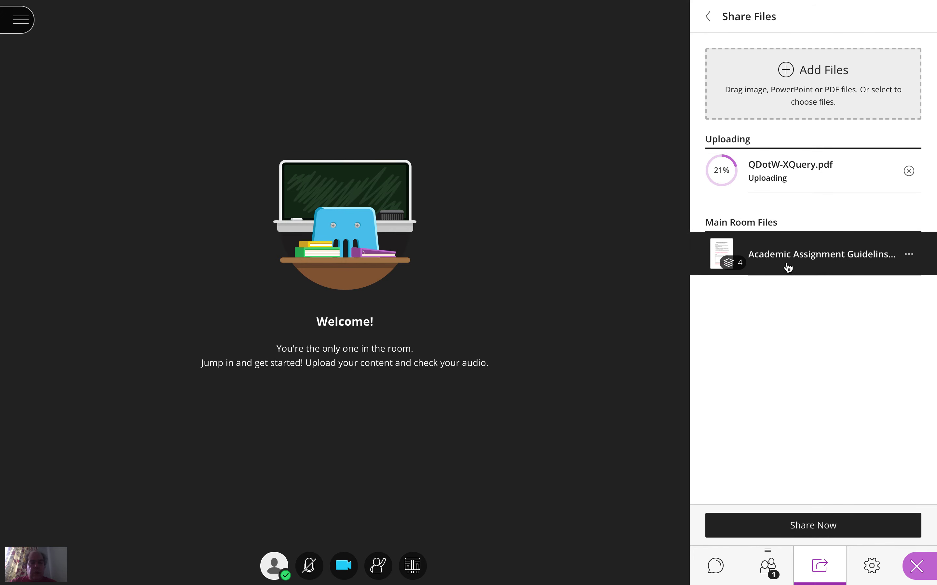
# - Share the Academic Assignment PDF with the room starting at page 3, and dismiss the connection notice
pyautogui.click(786, 262)
pyautogui.click(724, 256)
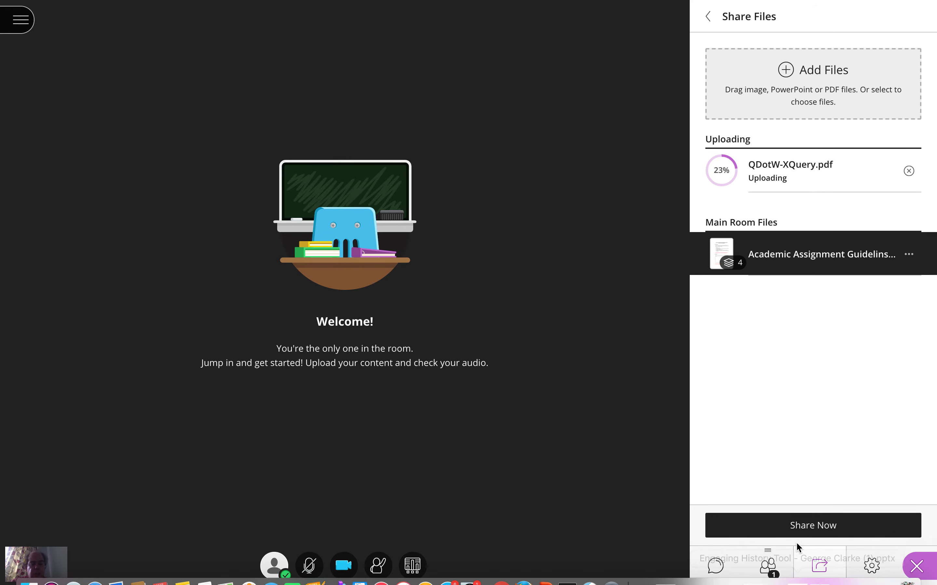
pyautogui.click(800, 526)
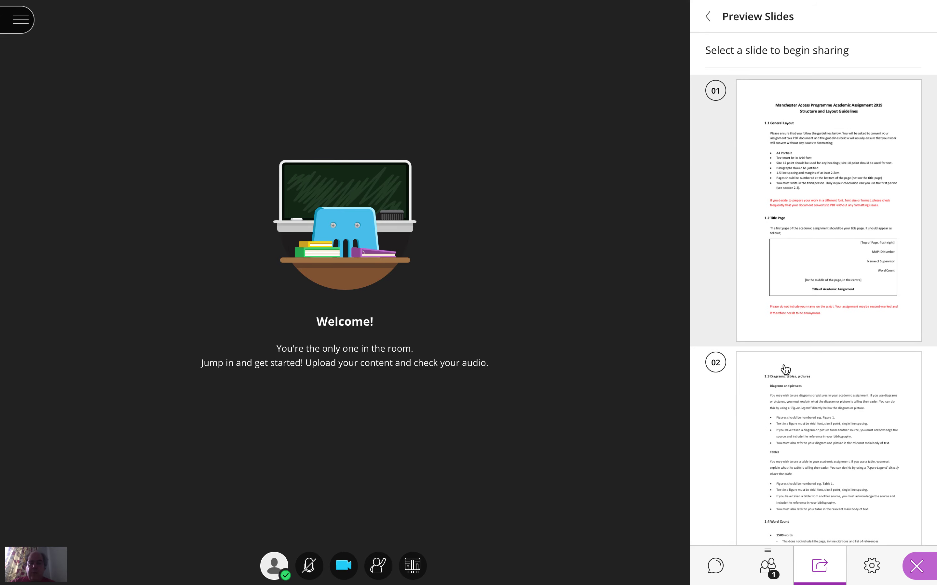
pyautogui.scroll(-10, 837, 338)
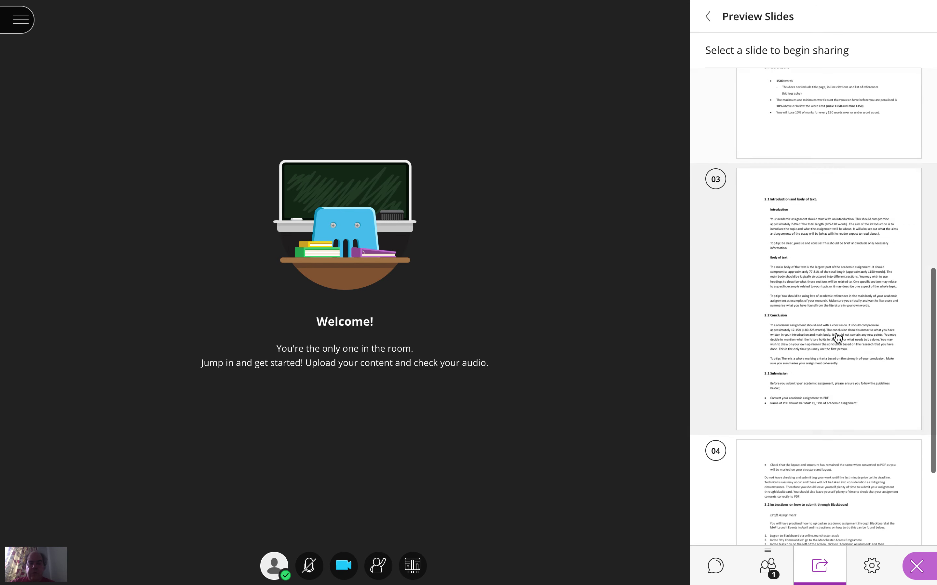
pyautogui.click(838, 338)
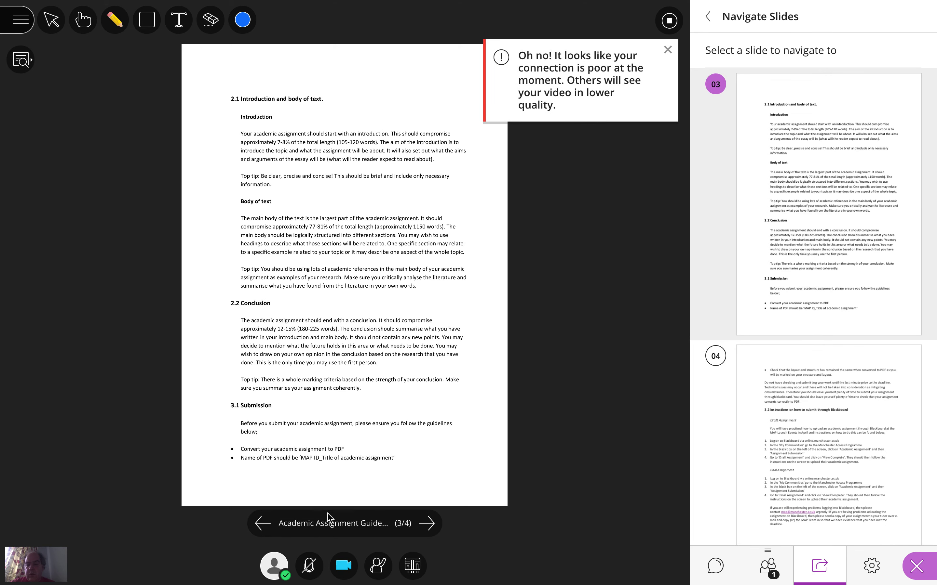
pyautogui.click(666, 50)
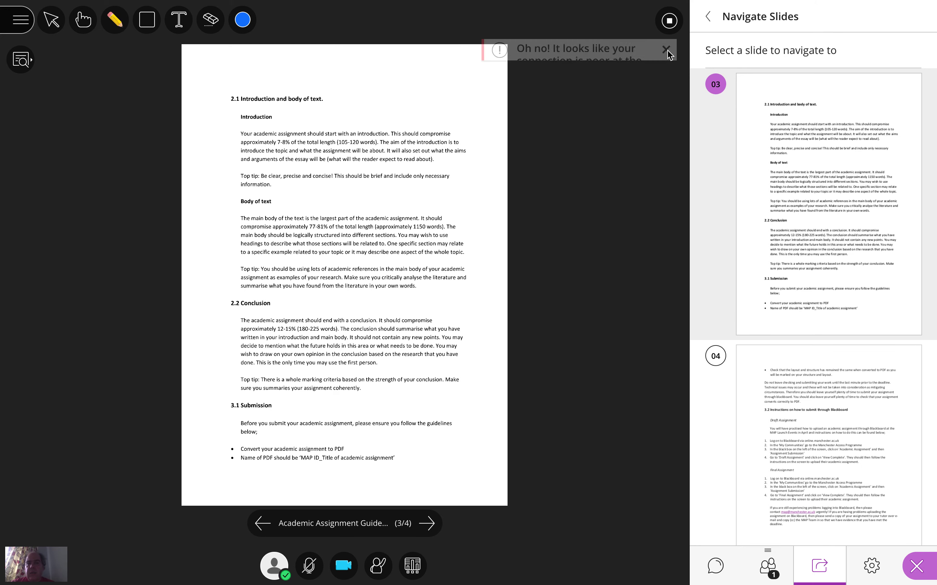
# - Draw blue freehand pencil marks around the "Introduction" and "Body of text" headings on the shared page
pyautogui.click(114, 19)
pyautogui.click(232, 117)
pyautogui.moveTo(232, 117)
pyautogui.mouseDown()
pyautogui.moveTo(270, 104)
pyautogui.moveTo(257, 125)
pyautogui.mouseUp()
pyautogui.moveTo(254, 215)
pyautogui.mouseDown()
pyautogui.moveTo(226, 203)
pyautogui.moveTo(277, 195)
pyautogui.moveTo(224, 207)
pyautogui.mouseUp()
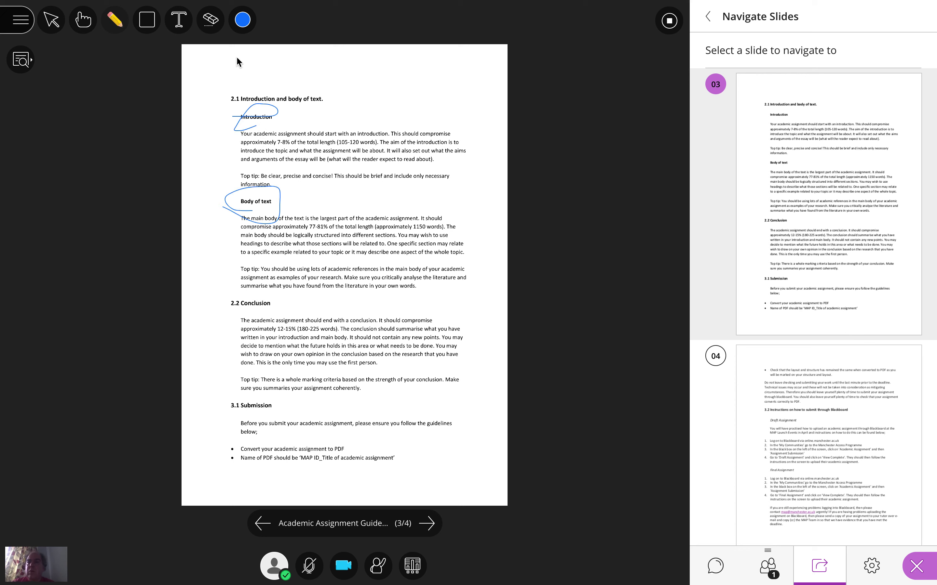
# - Add the text annotation "Text!" in the blank area above the "2.1 Introduction and body of text." heading
pyautogui.click(178, 19)
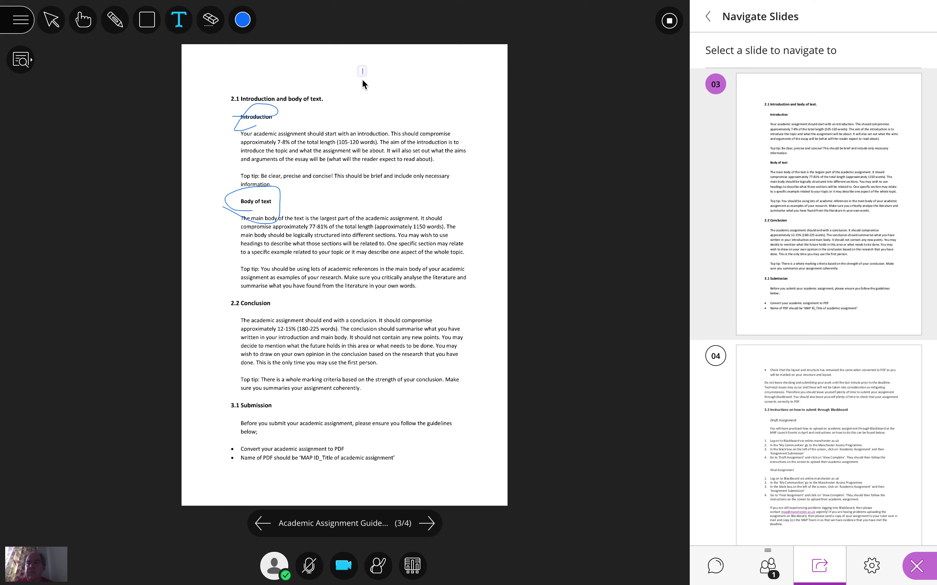
pyautogui.write('Tex')
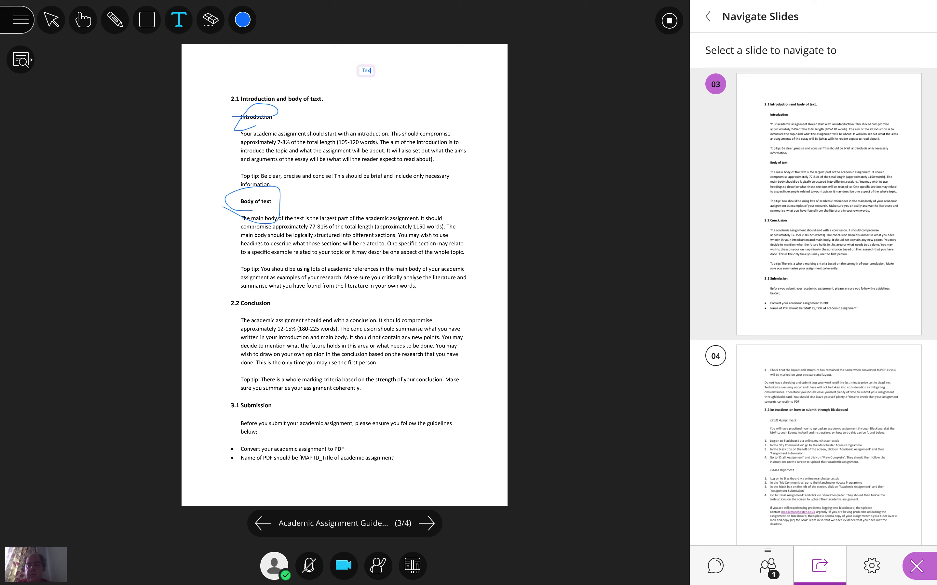
pyautogui.write('t!')
# - Advance the shared document to page 4 and stop sharing it
pyautogui.click(430, 523)
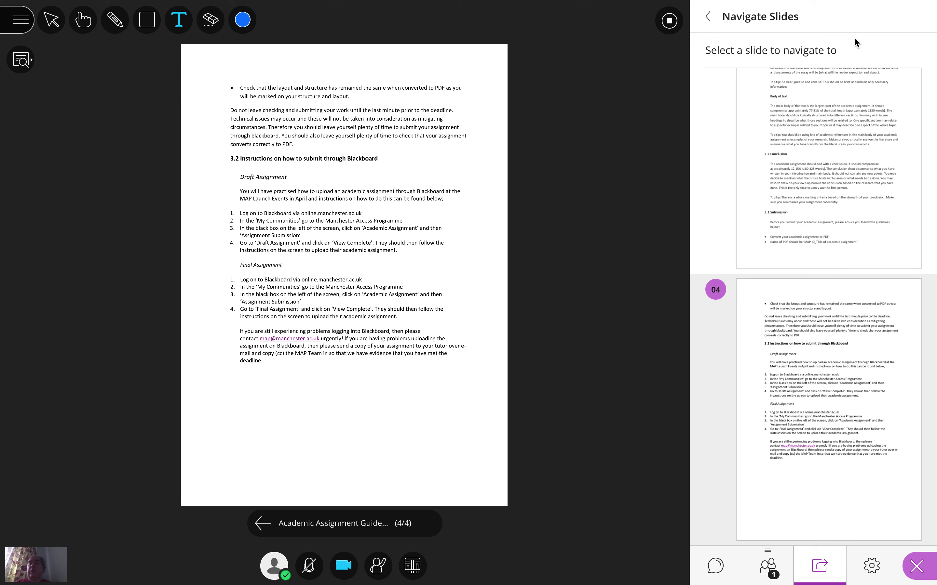
pyautogui.click(678, 24)
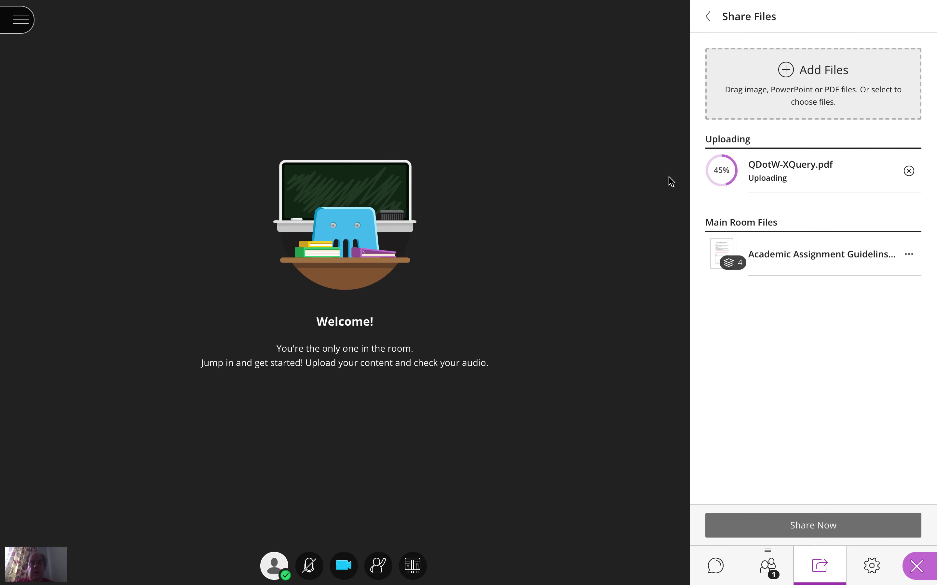
# - Look at the attendee list and the chat channels, and dismiss the connection notice
pyautogui.click(768, 566)
pyautogui.click(719, 567)
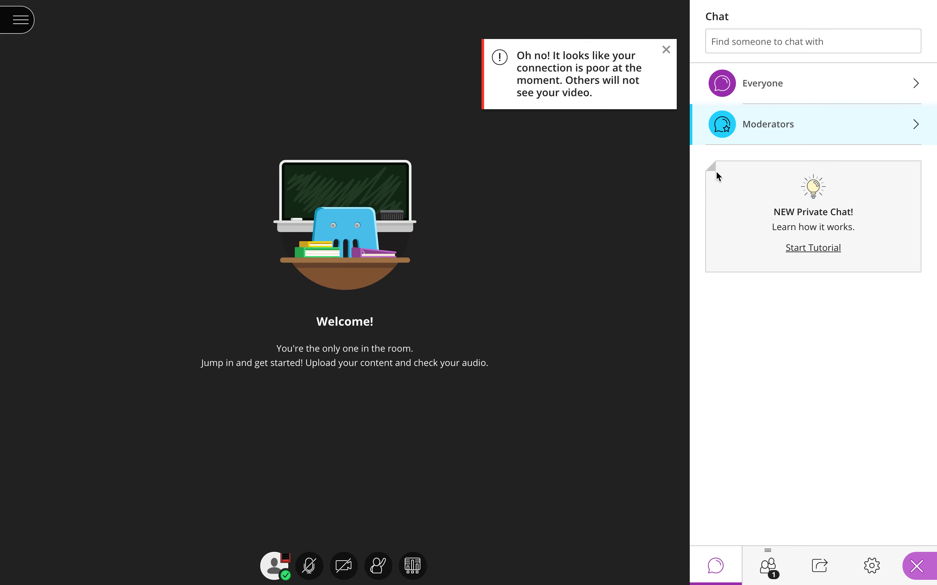
pyautogui.click(666, 49)
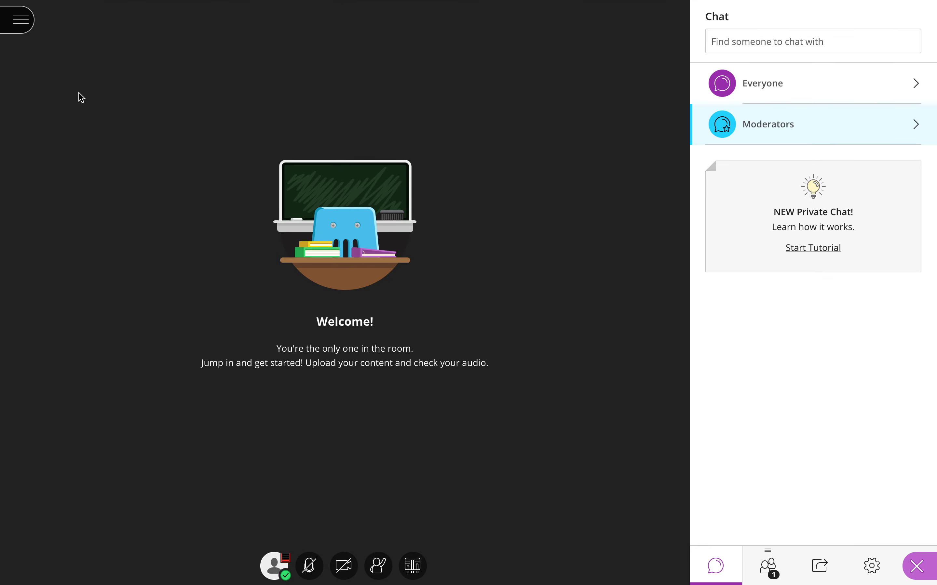
# - Review the session menu's recording, help and leave options, close it, and collapse the Collaborate side panel
pyautogui.click(22, 20)
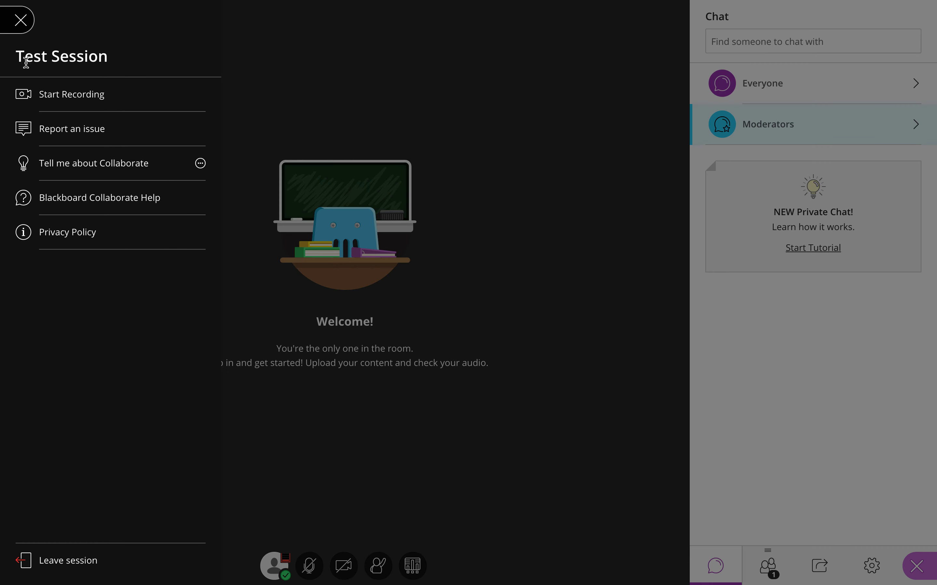
pyautogui.click(21, 21)
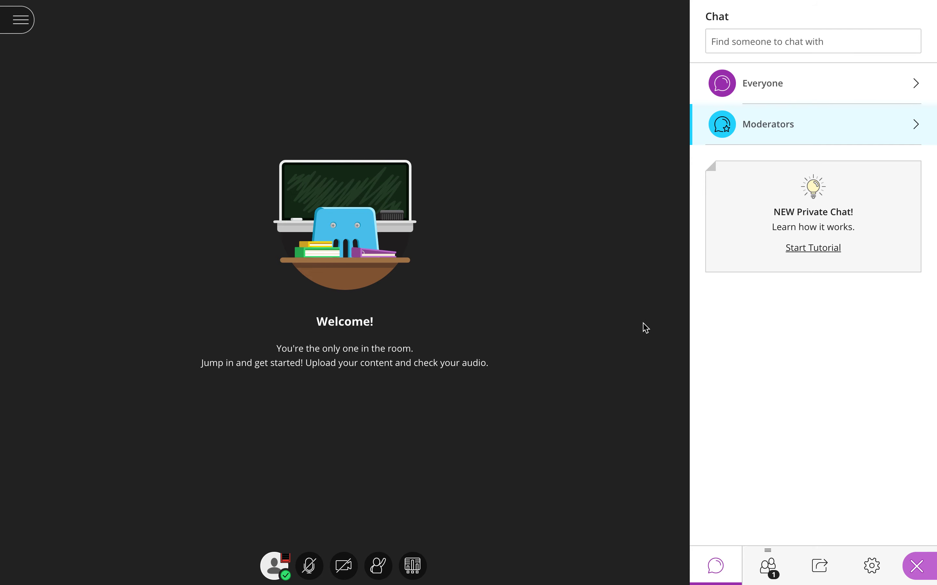
pyautogui.click(922, 566)
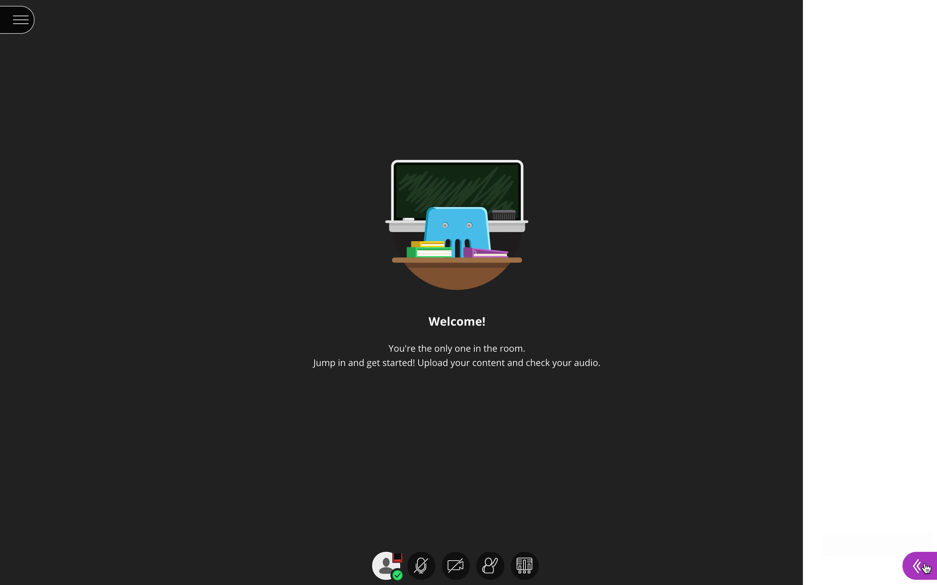